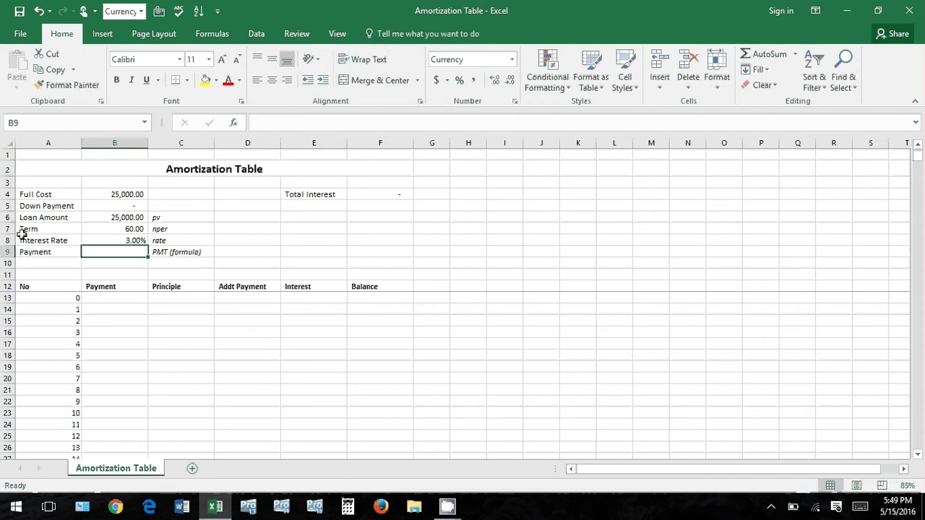
- Review the loan inputs: full cost, down payment, the loan amount's formula, term and interest rate
left_click(91, 195)
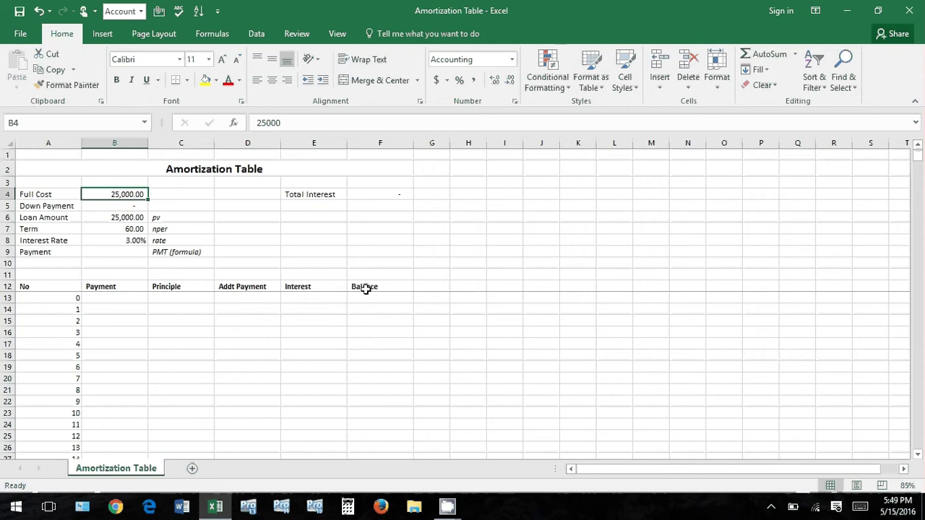
key("Down")
key("Down")
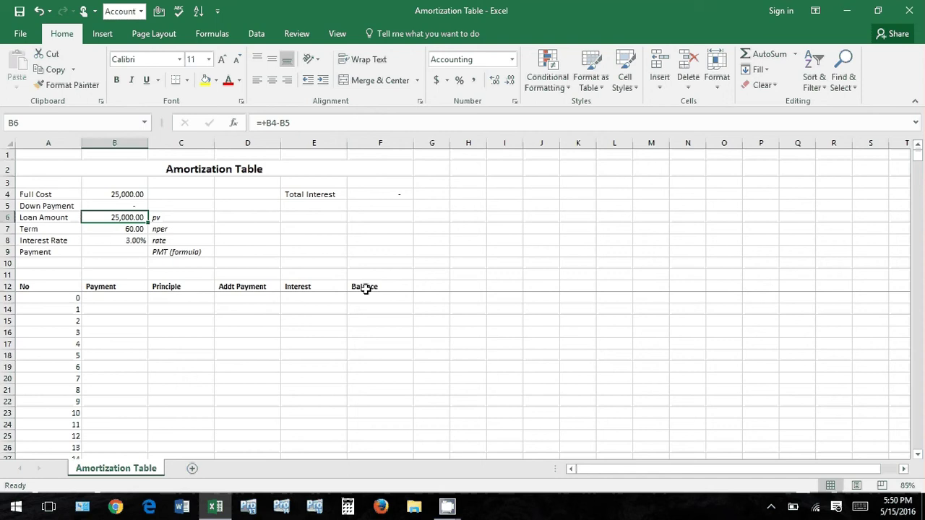
left_click(128, 192)
left_click(133, 207)
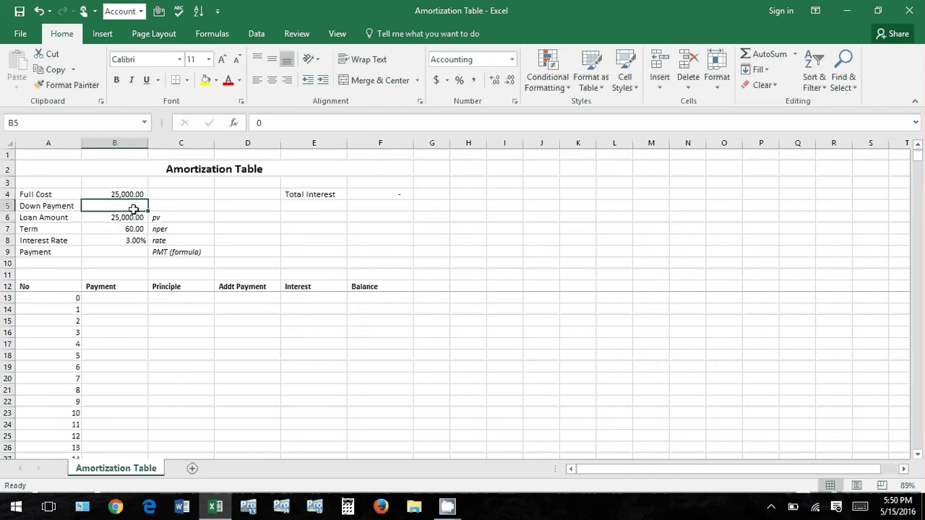
key("Down")
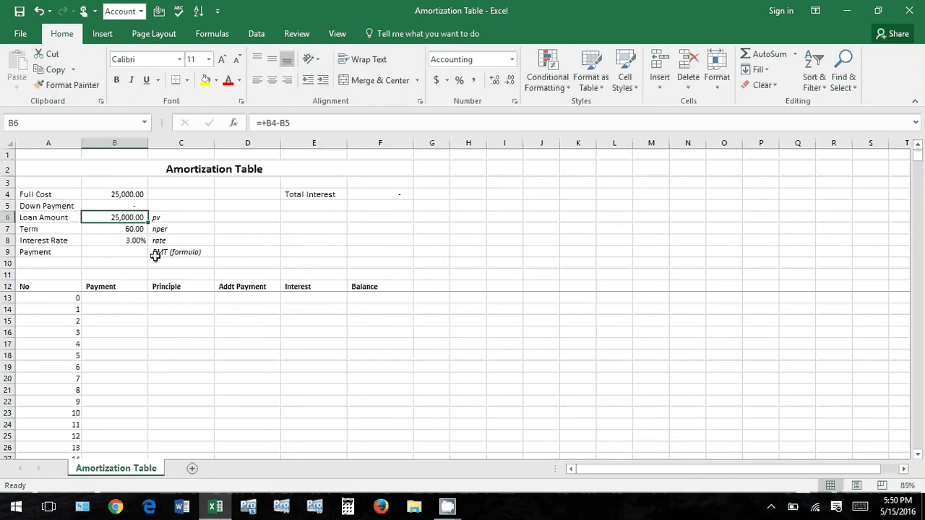
left_click_drag(65, 231, 122, 228)
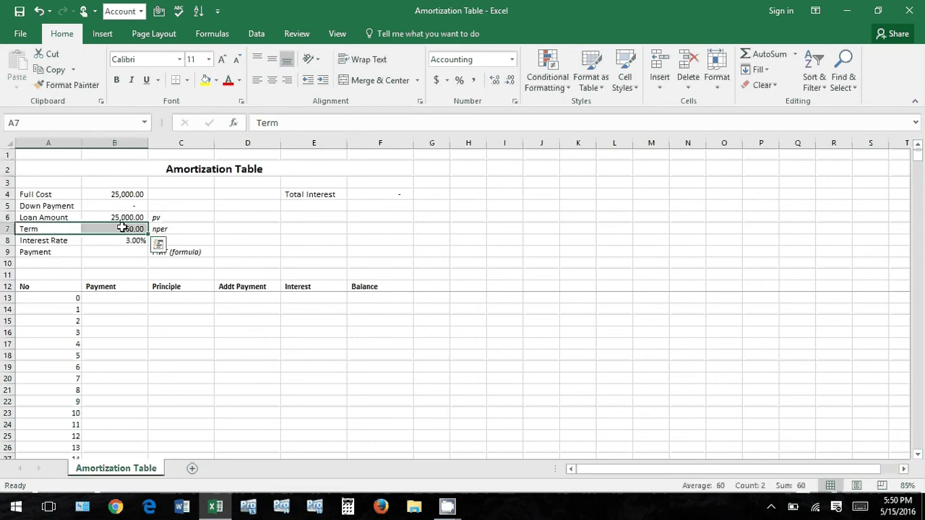
left_click(122, 228)
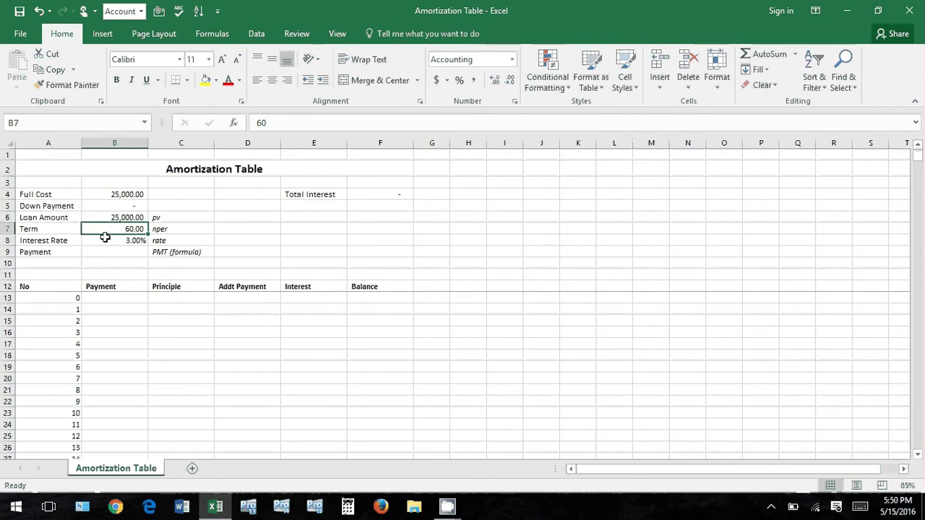
left_click(63, 242)
left_click(133, 242)
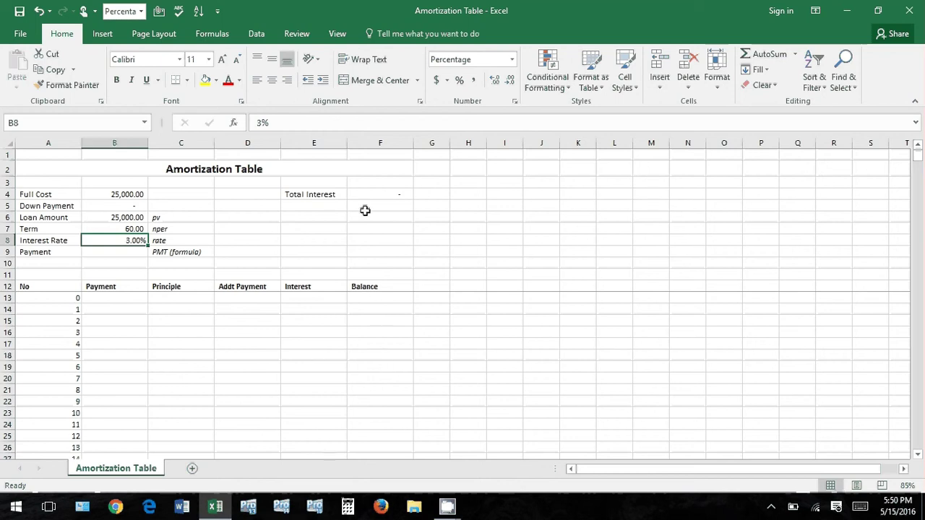
- Calculate the monthly payment in B9 as a positive amount with the formula =-PMT(B8/12,B7,B6)
left_click(117, 252)
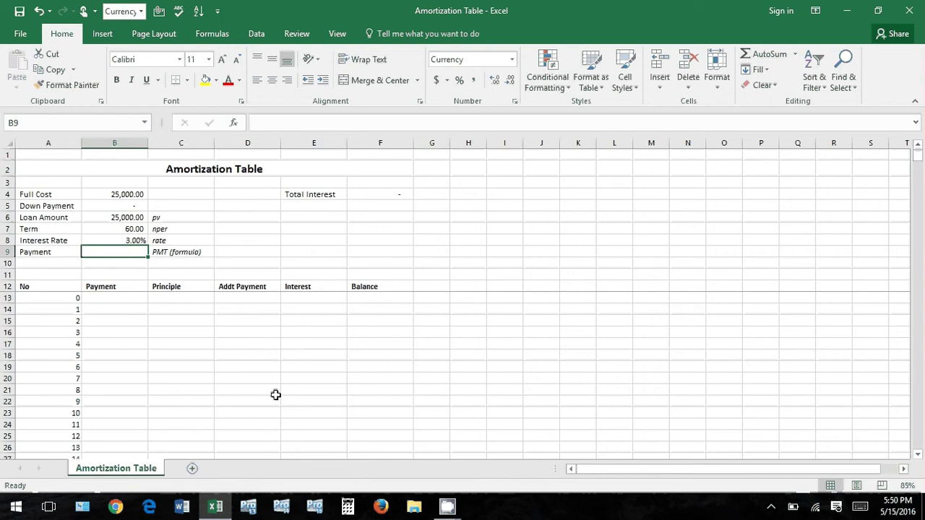
type("=pmt(")
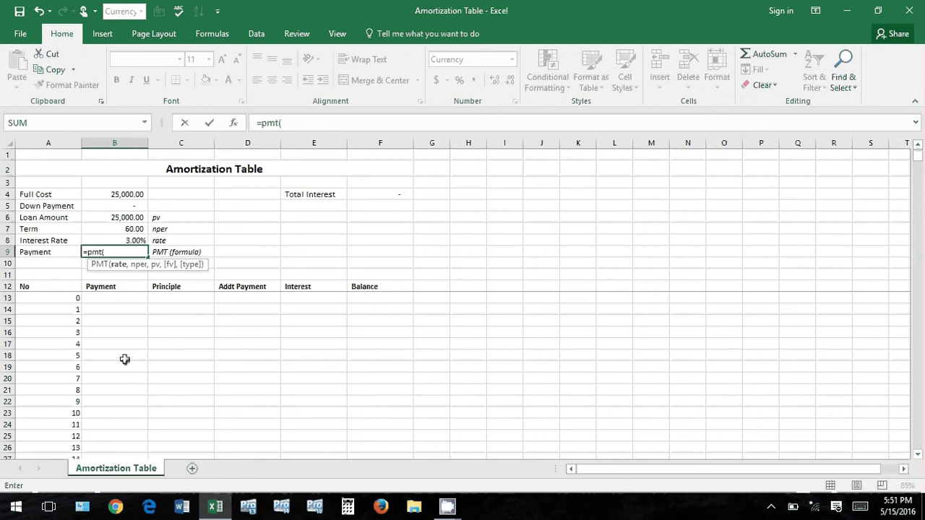
left_click(145, 241)
type("/12")
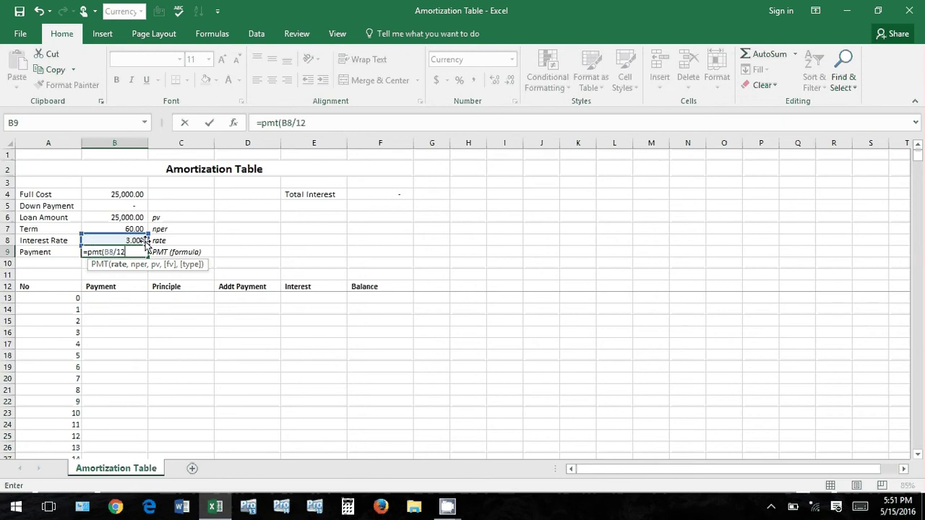
type(",")
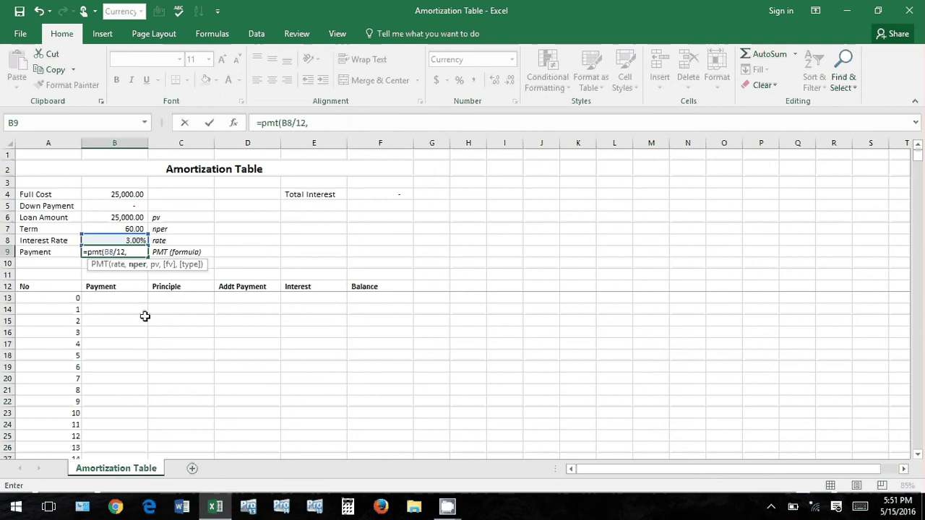
left_click(134, 229)
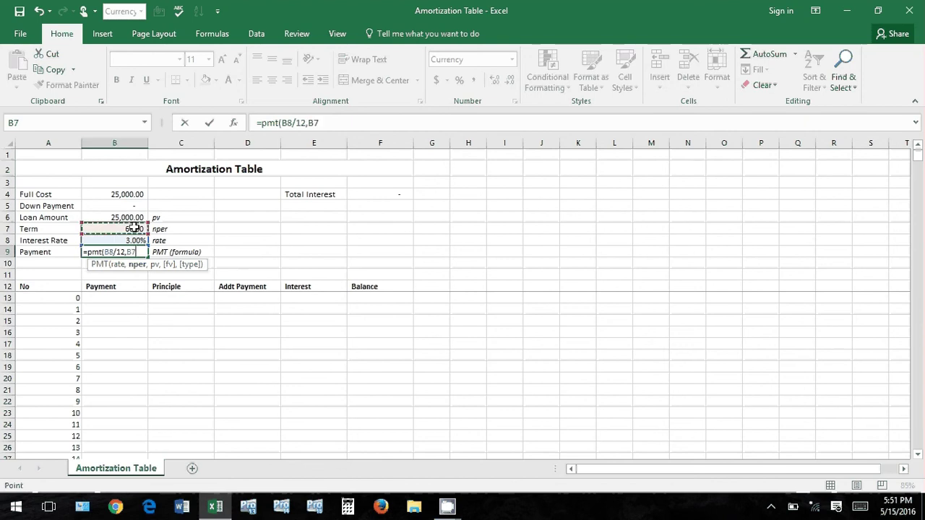
type(",")
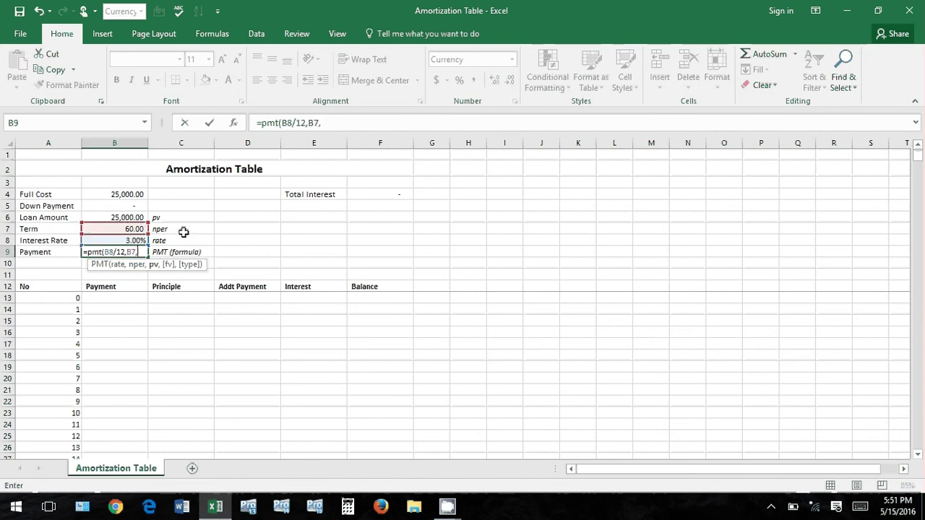
left_click(129, 217)
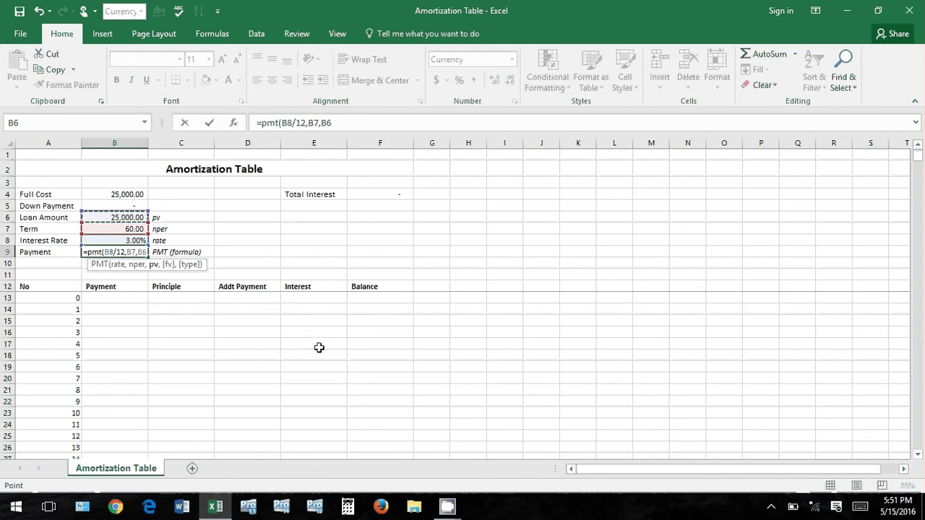
type(")")
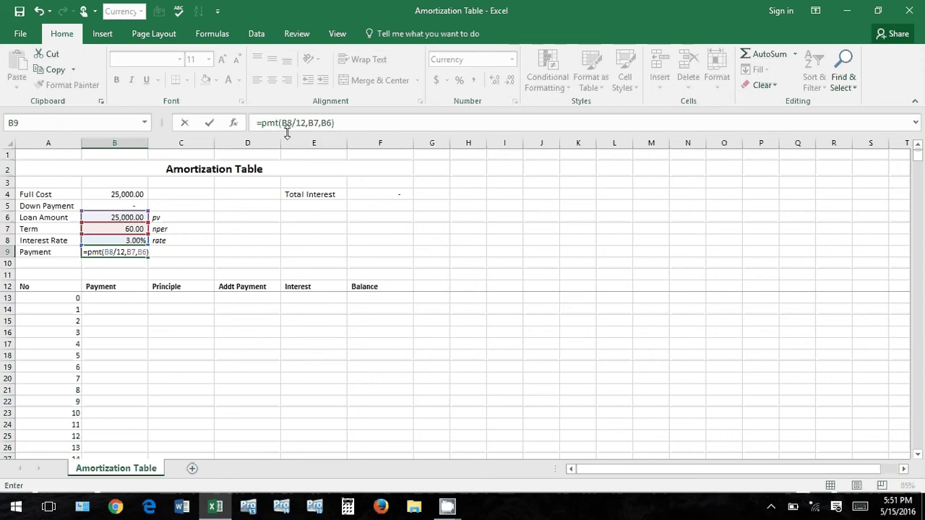
left_click(260, 123)
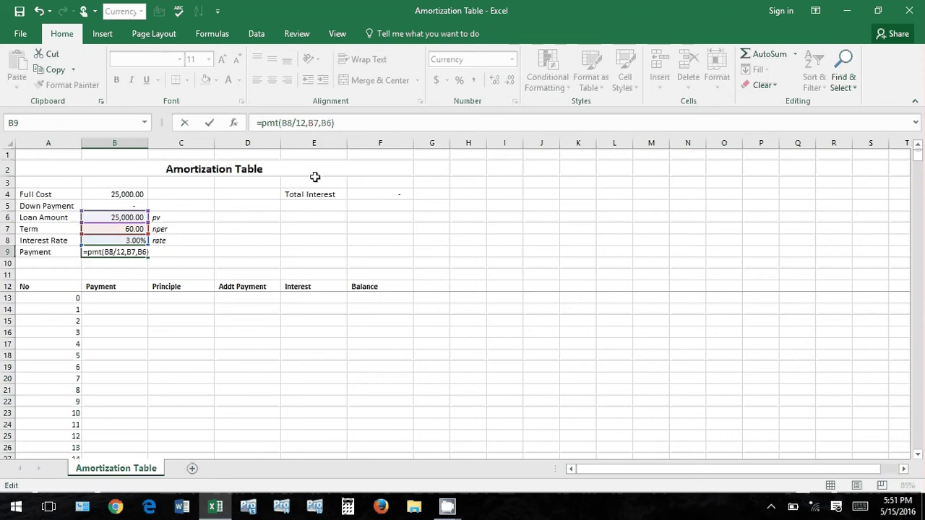
type("-")
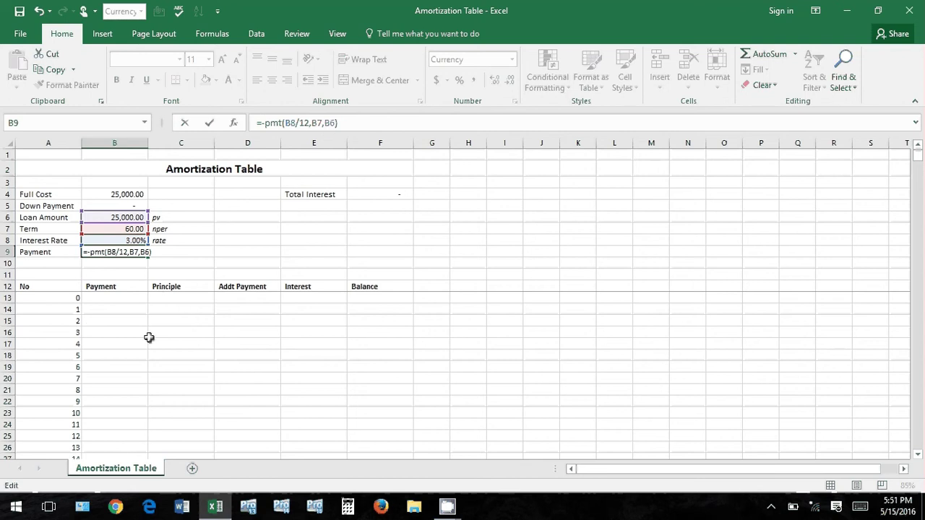
key("Return")
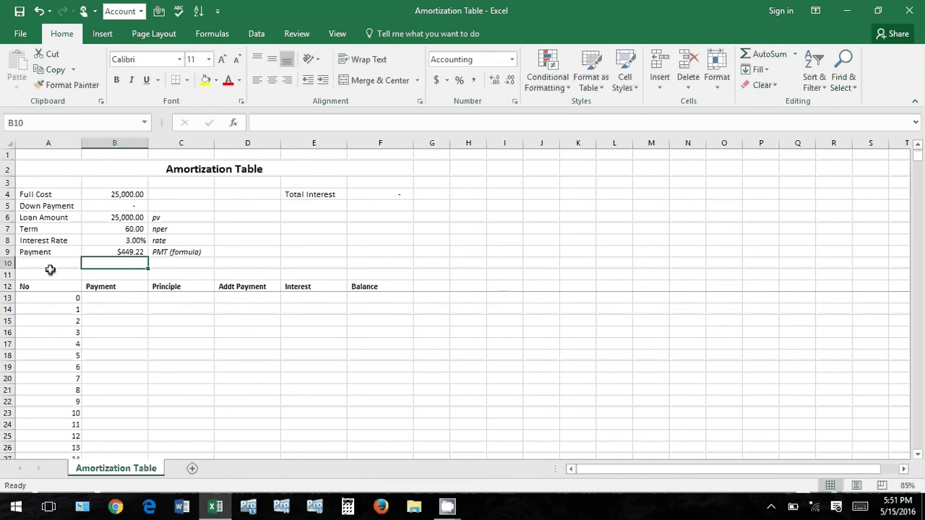
- Try interest rates of 4% and 8% in B8 to test the payment formula, and set the rate back to 3%
key("Down")
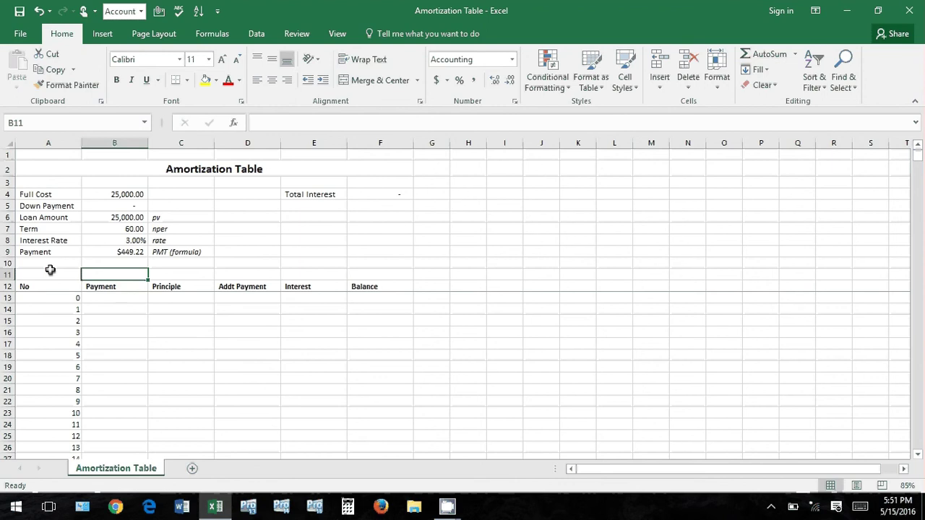
key("Up")
key("Up")
key("Up")
type("4")
key("Return")
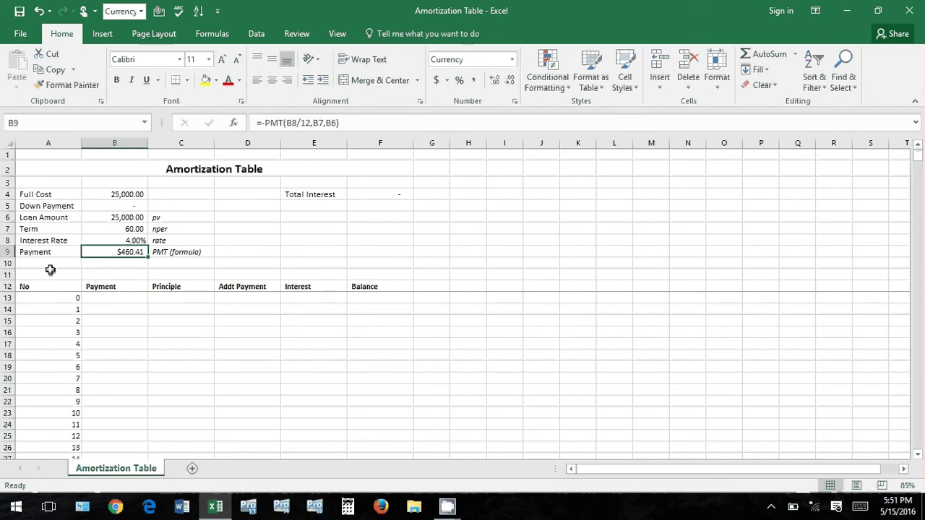
key("Up")
type("8")
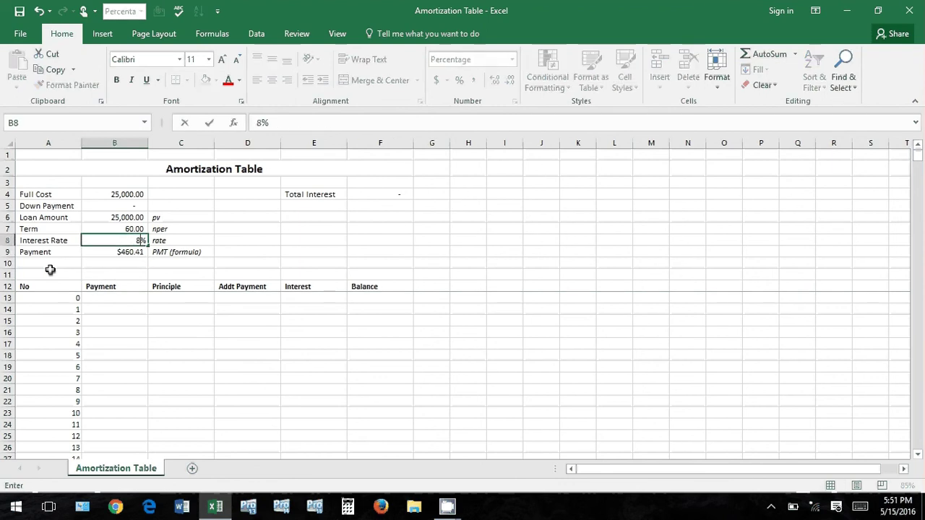
key("Return")
key("Up")
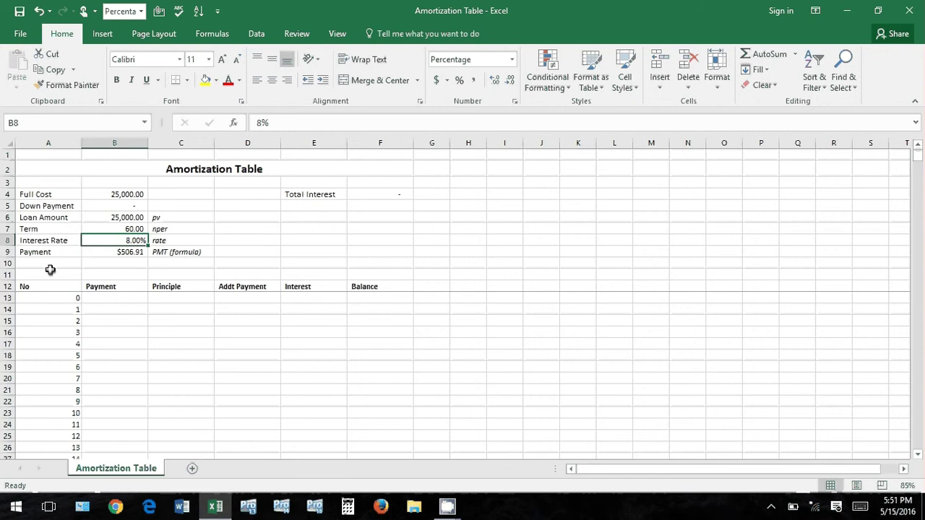
type("3")
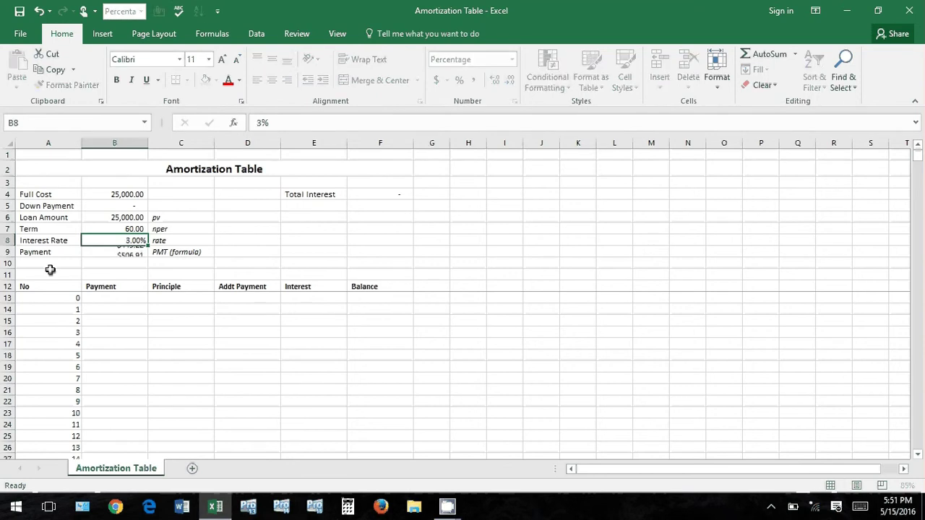
key("Return")
- Link the opening balance in F13, on the row for payment 0, to the loan amount with =B6
key("Down")
key("Down")
key("Down")
key("Down")
key("Right")
key("Right")
key("Right")
key("Right")
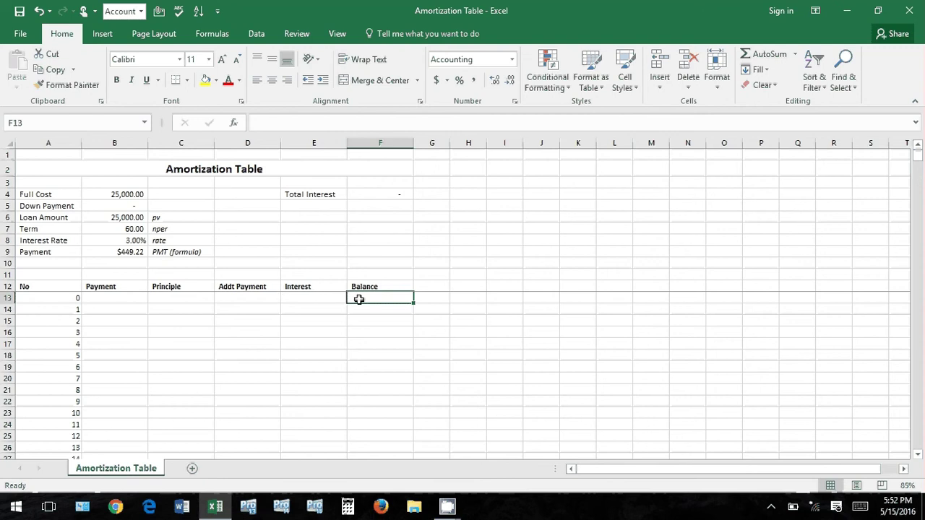
type("=")
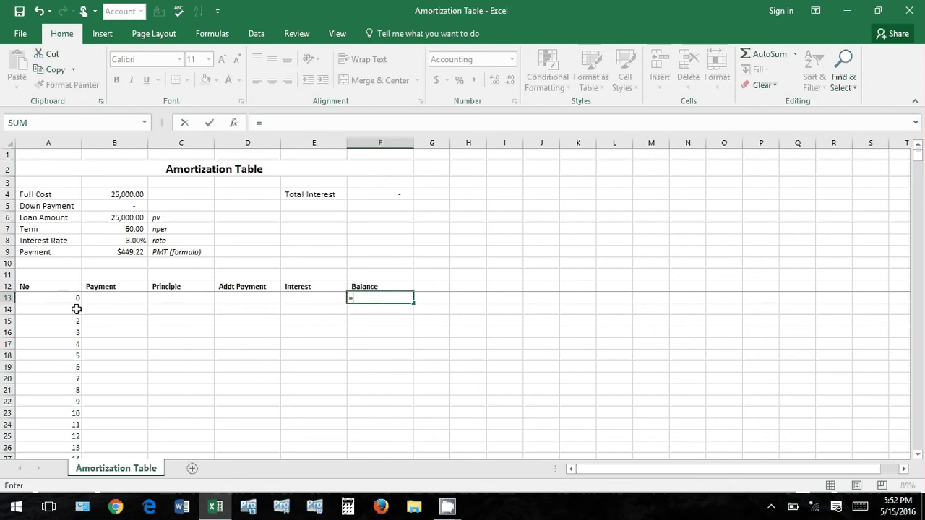
left_click(132, 217)
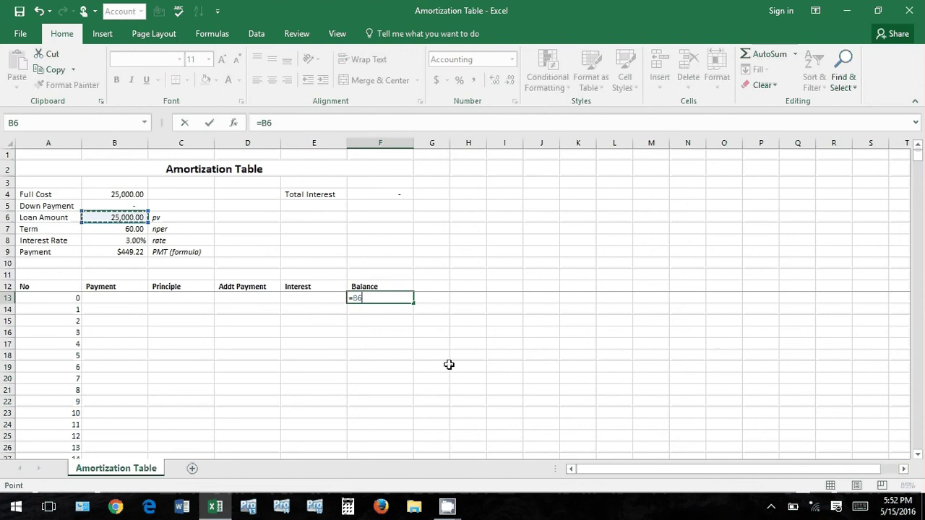
key("Return")
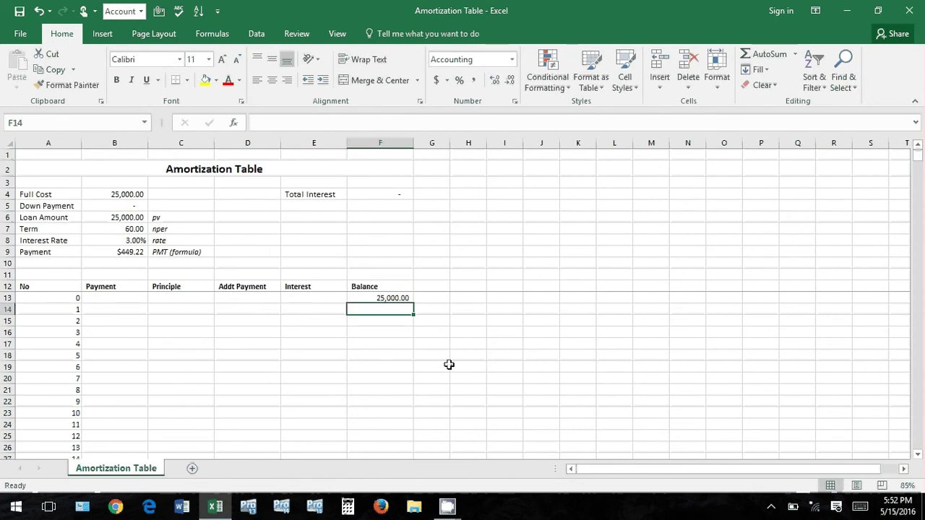
- Enter =F13-C14-D14 in F14 to subtract the principal and additional payment from the previous balance
type("=")
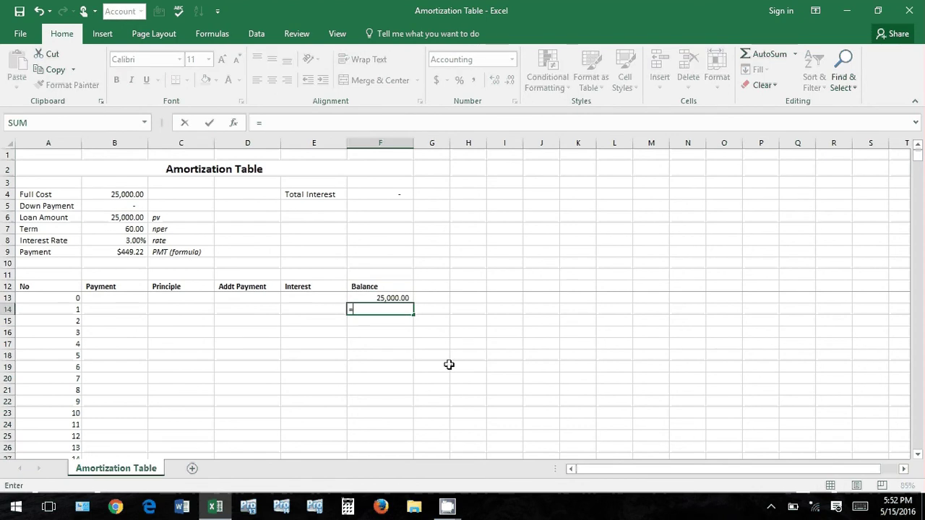
left_click(378, 297)
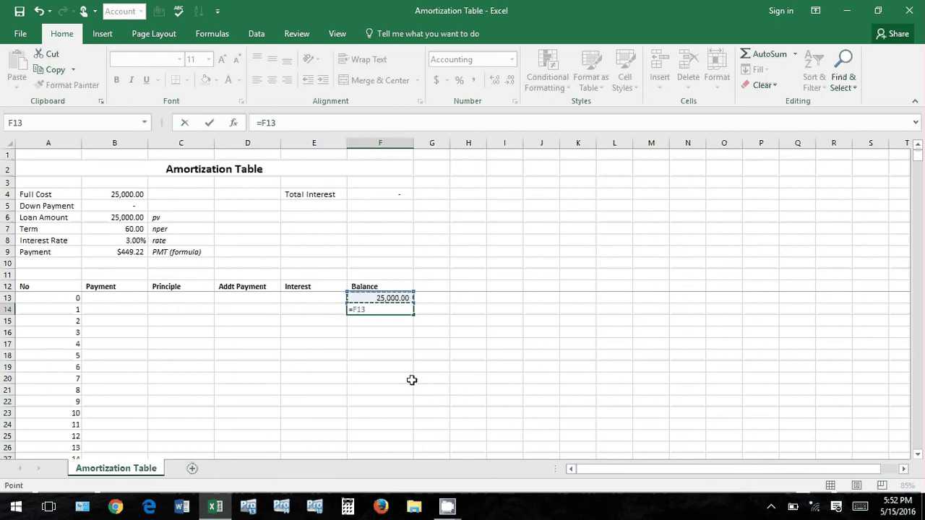
type("-")
left_click(169, 310)
type("-")
left_click(242, 309)
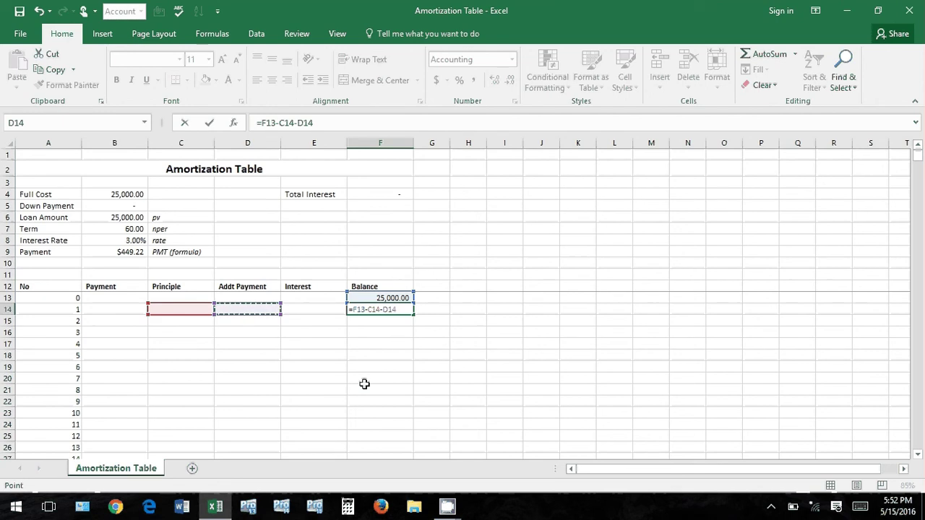
key("Return")
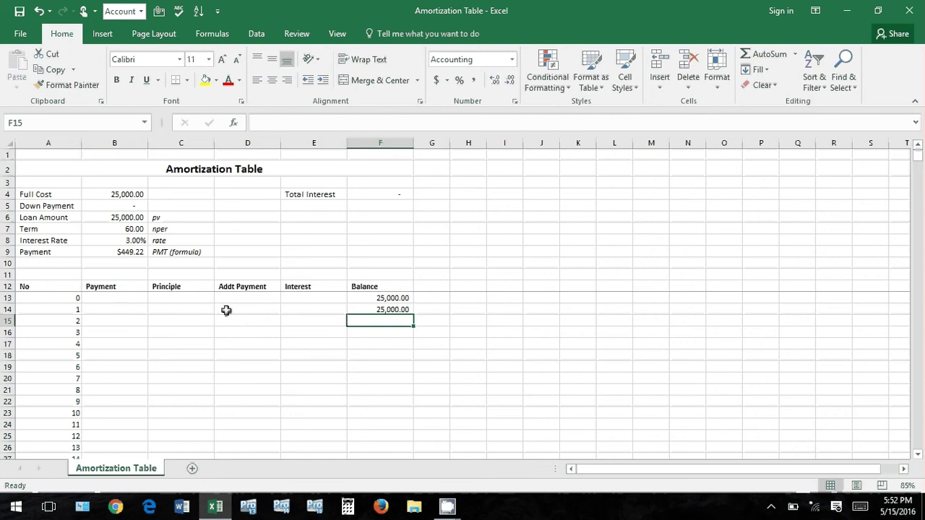
- Calculate the first payment's interest in E14 with =F13*B8/12
left_click(368, 308)
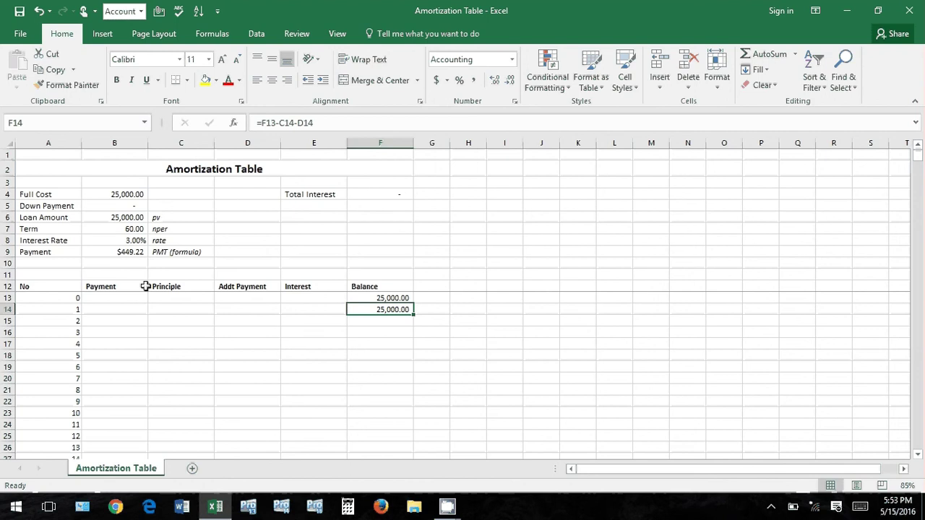
left_click(166, 309)
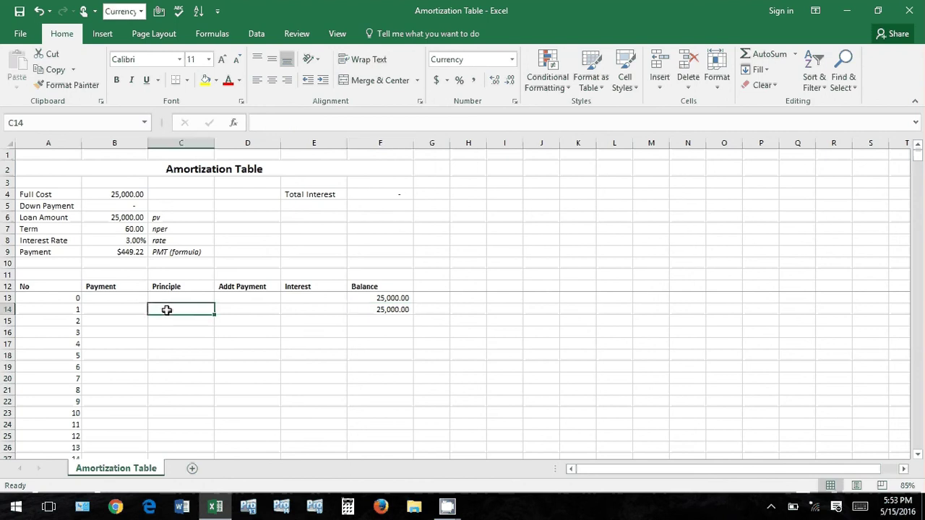
left_click(289, 309)
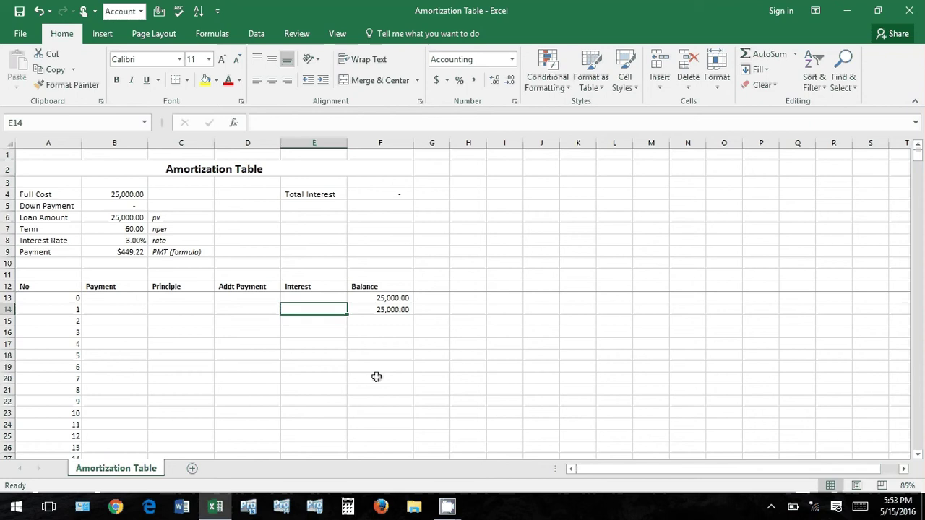
type("=")
key("Up")
key("Right")
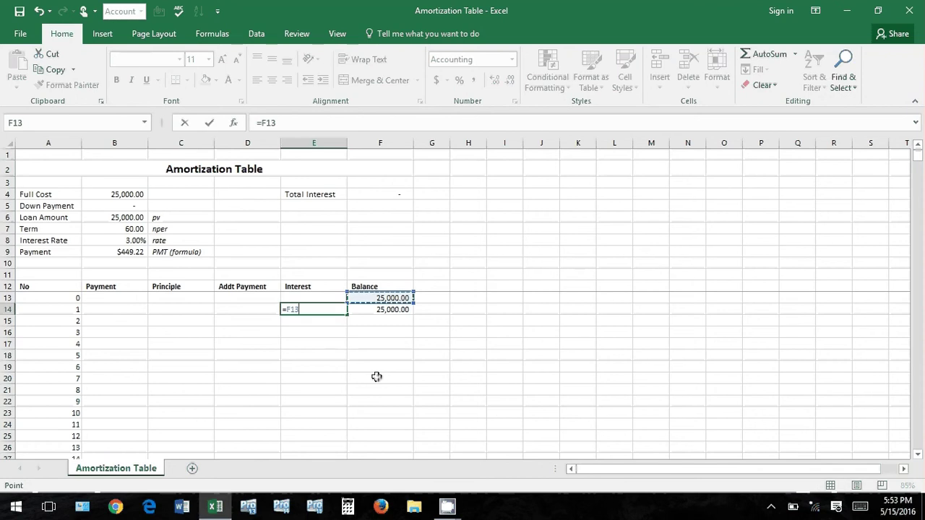
type("*")
key("Left")
key("Left")
key("Left")
key("Up")
key("Up")
key("Left")
key("Up")
key("Up")
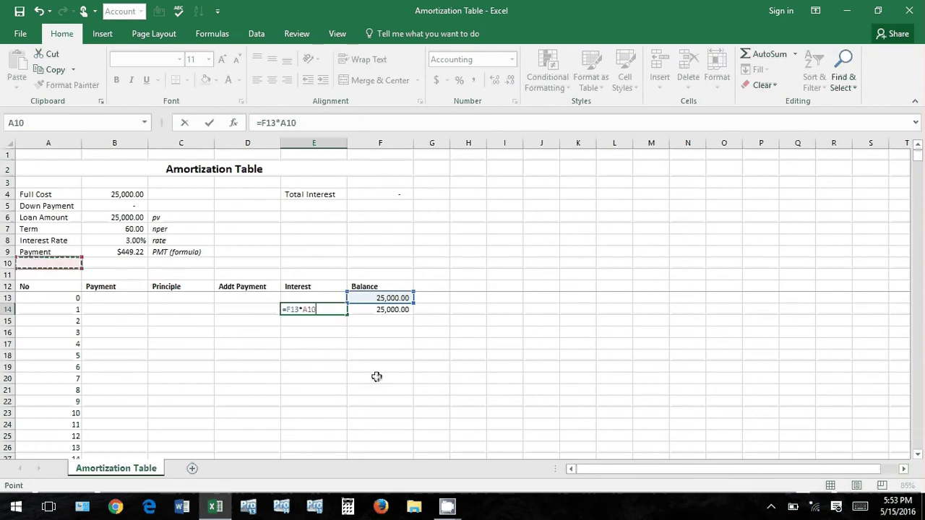
key("Right")
key("Up")
key("Up")
type("/12")
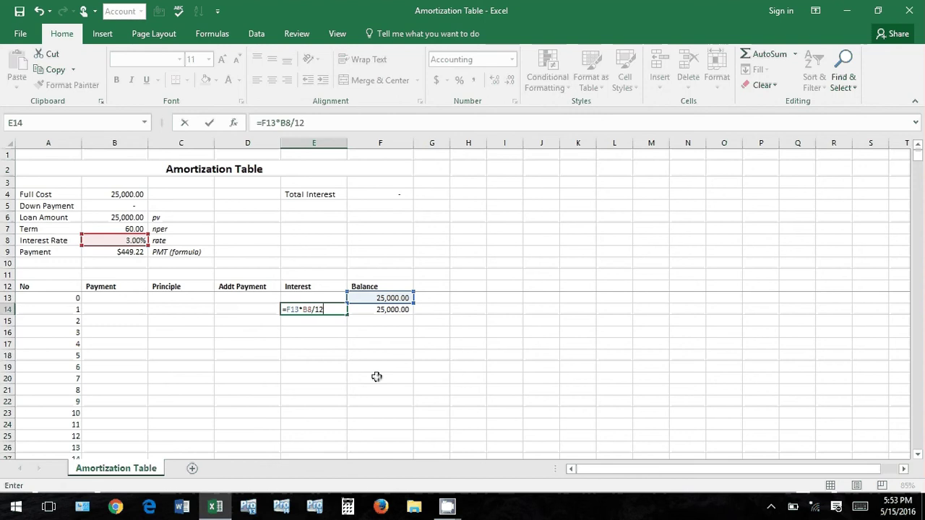
key("Return")
- Calculate the first payment's principal in C14 as payment minus interest with =B14-E14
key("Up")
key("Left")
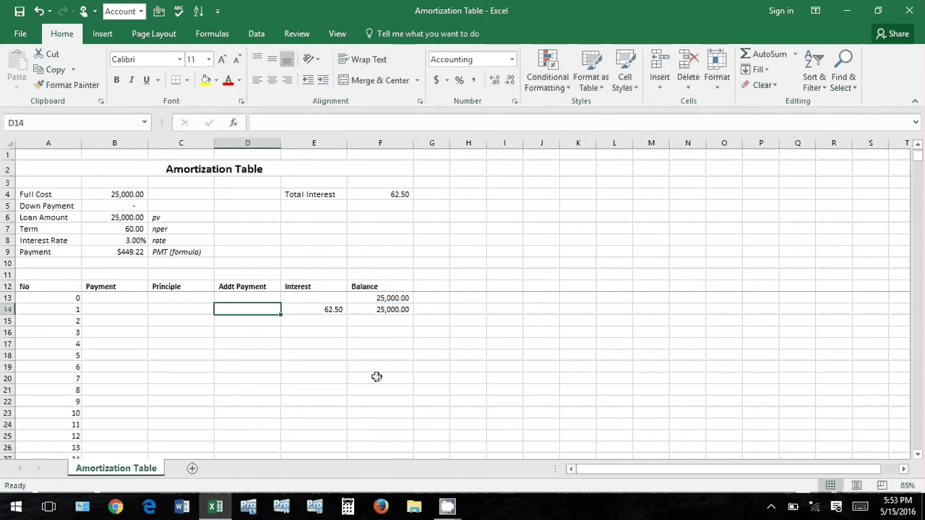
key("Left")
type("=")
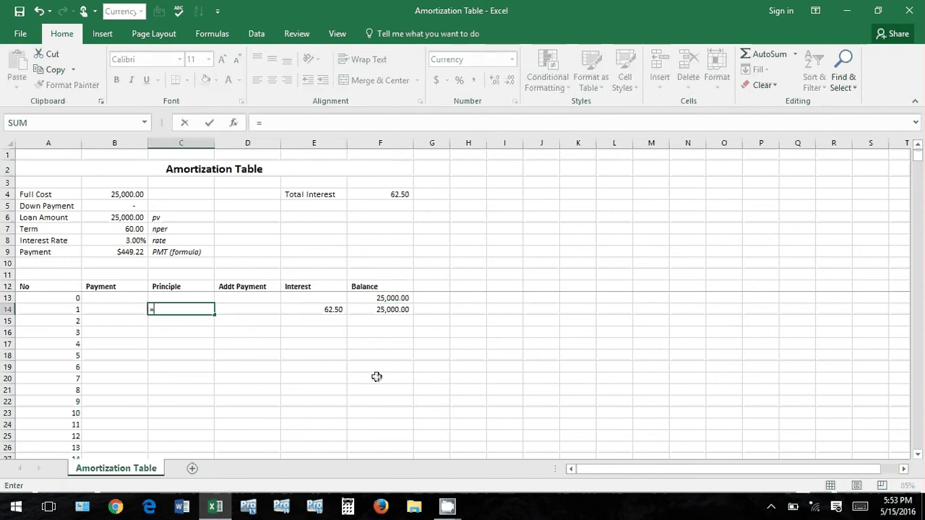
key("Left")
type("-")
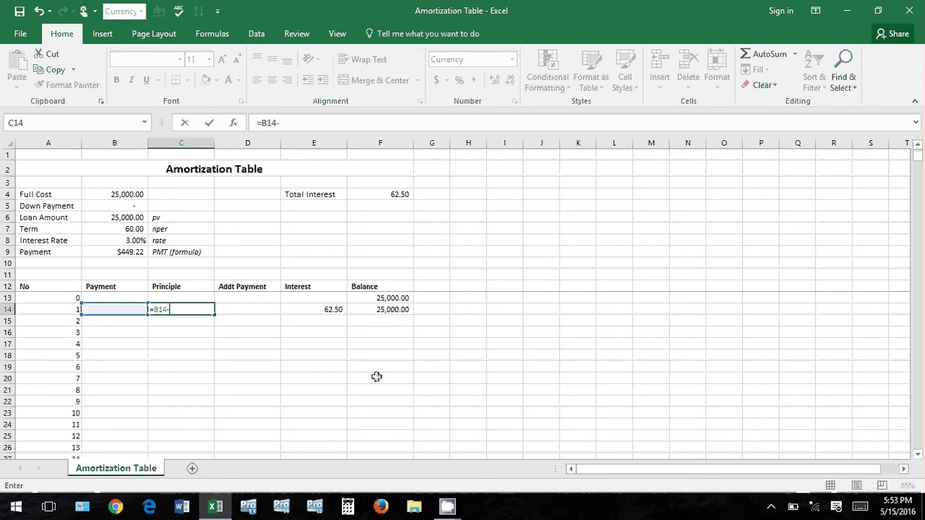
key("Right")
key("Right")
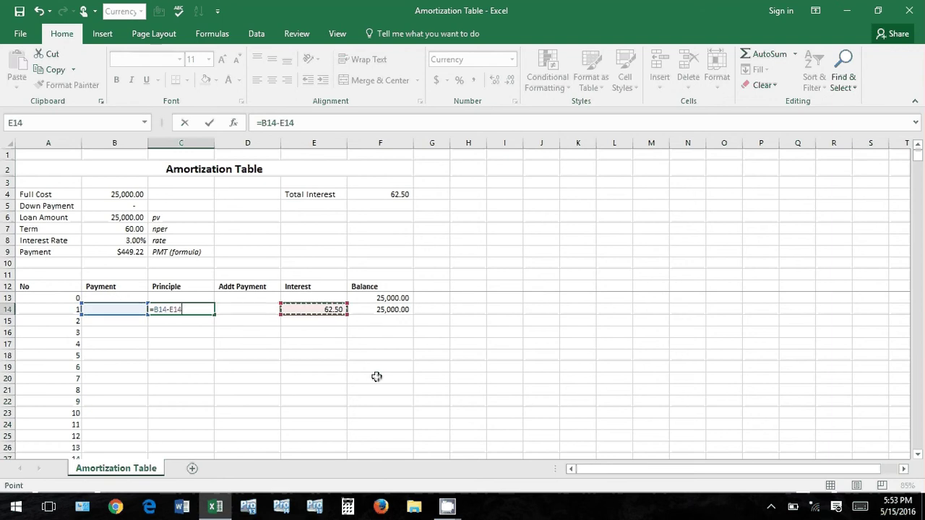
key("Return")
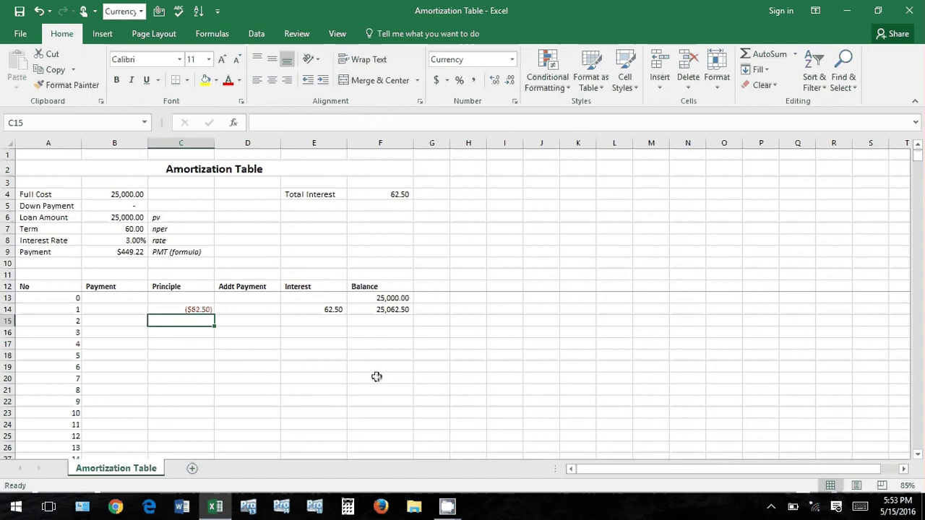
- Build an IF formula in B14 that tests F13<B9, returning F13+E14 when true and B9 otherwise
key("Up")
key("Left")
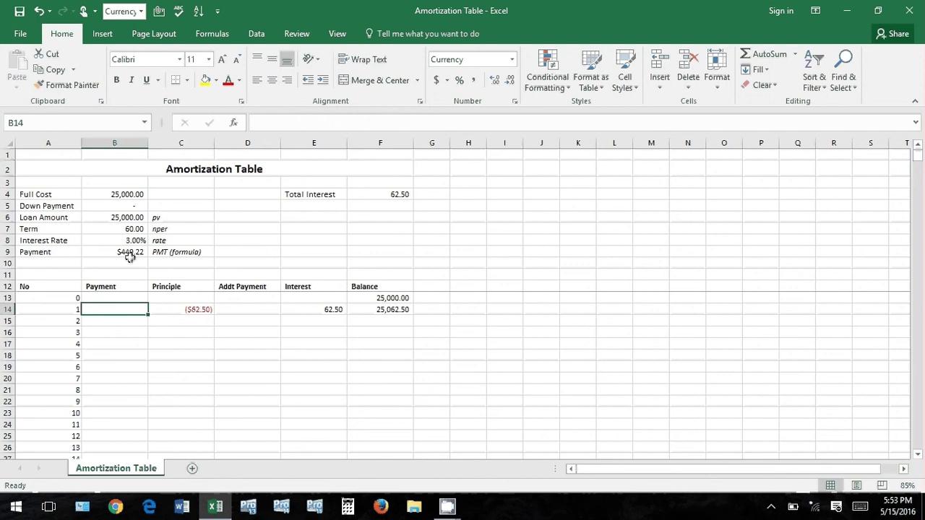
type("=")
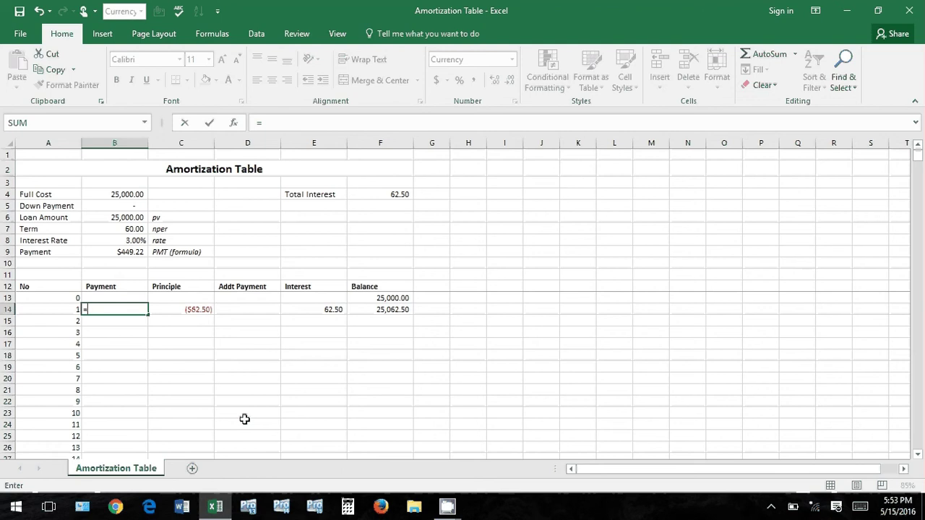
type("if(")
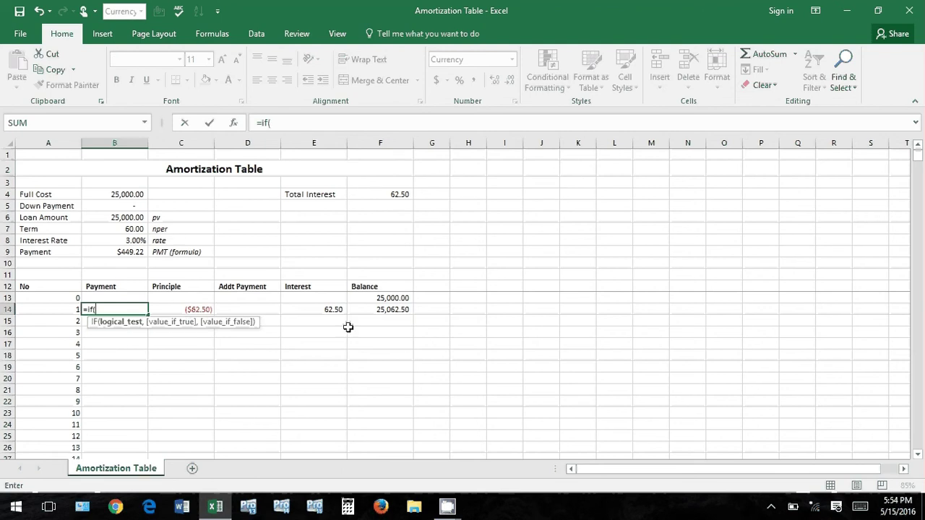
left_click(394, 298)
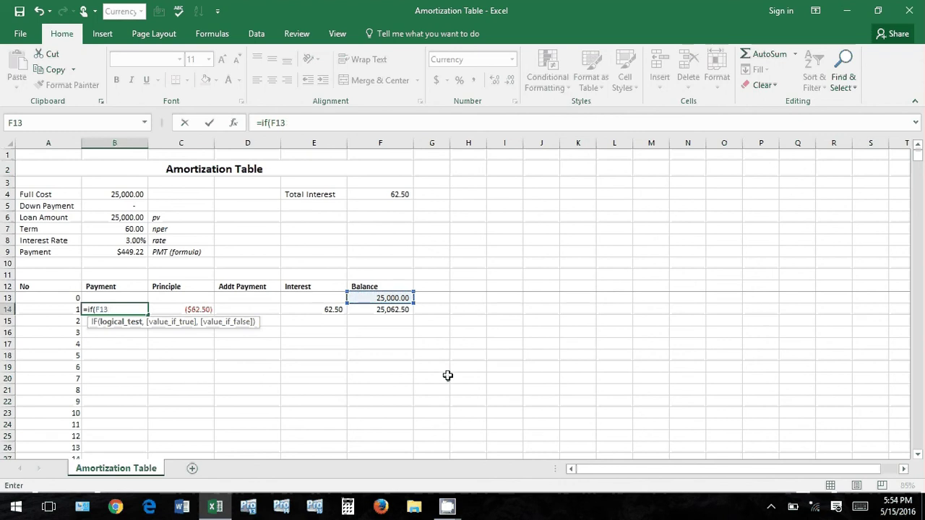
type("<")
left_click(119, 252)
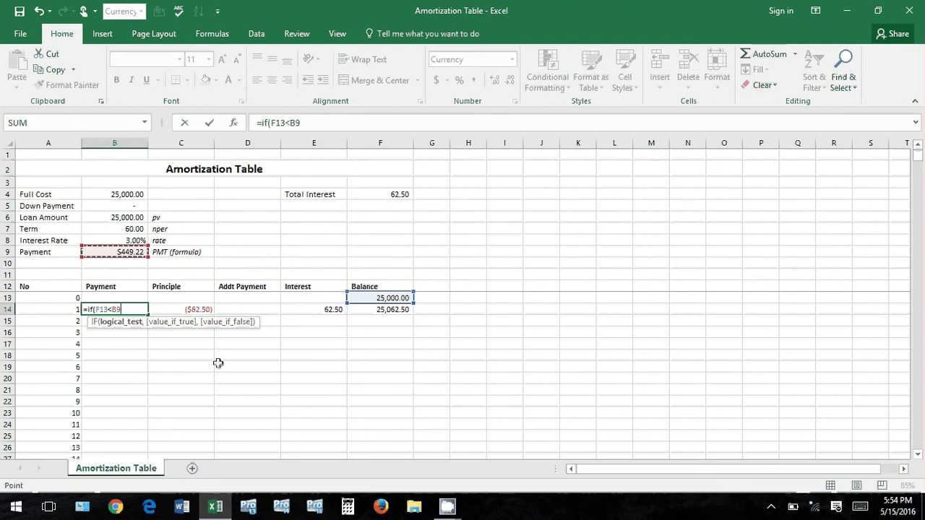
type(",")
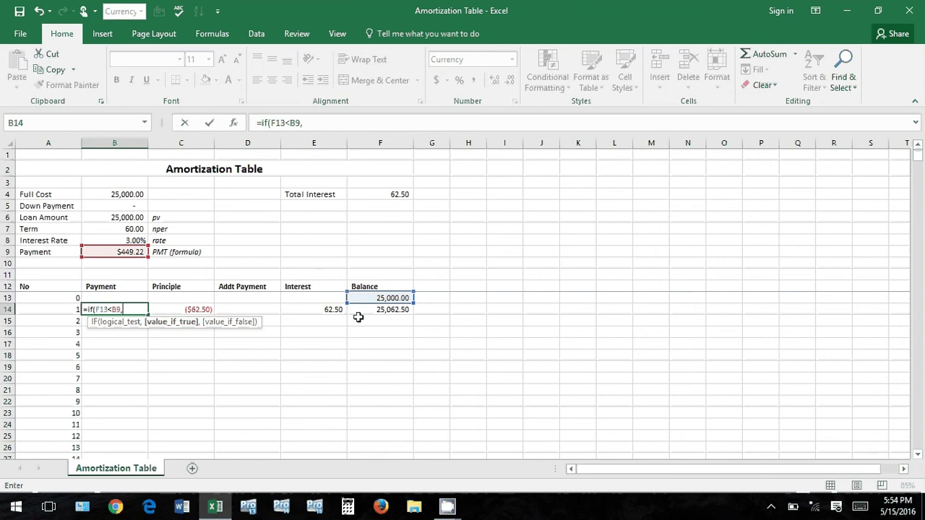
left_click(379, 298)
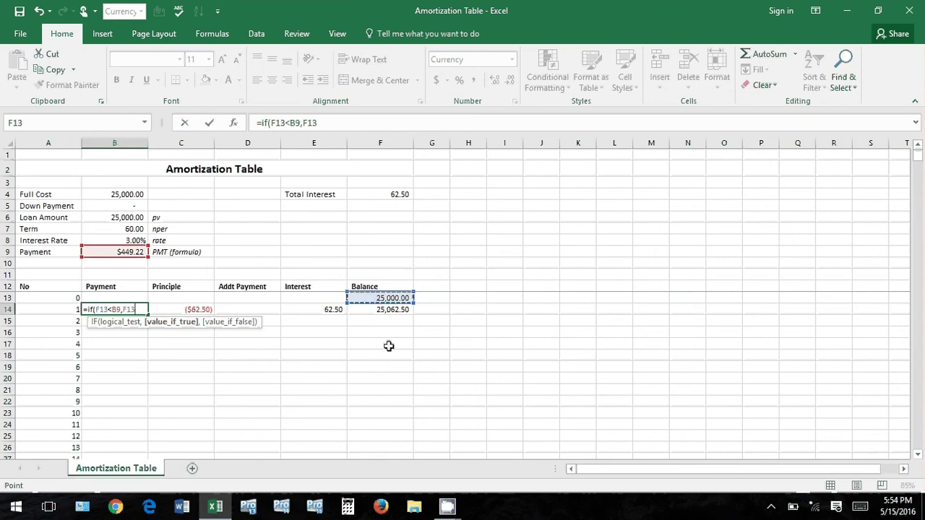
type("+")
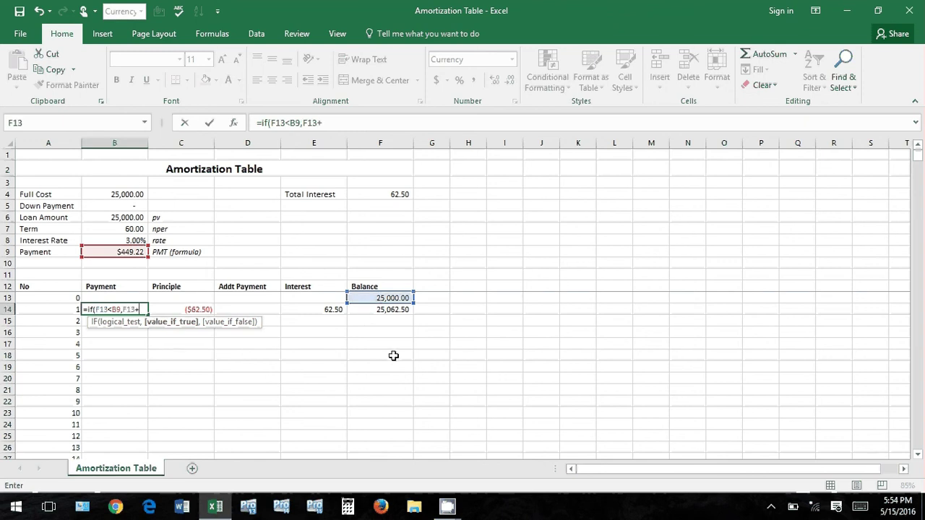
left_click(333, 310)
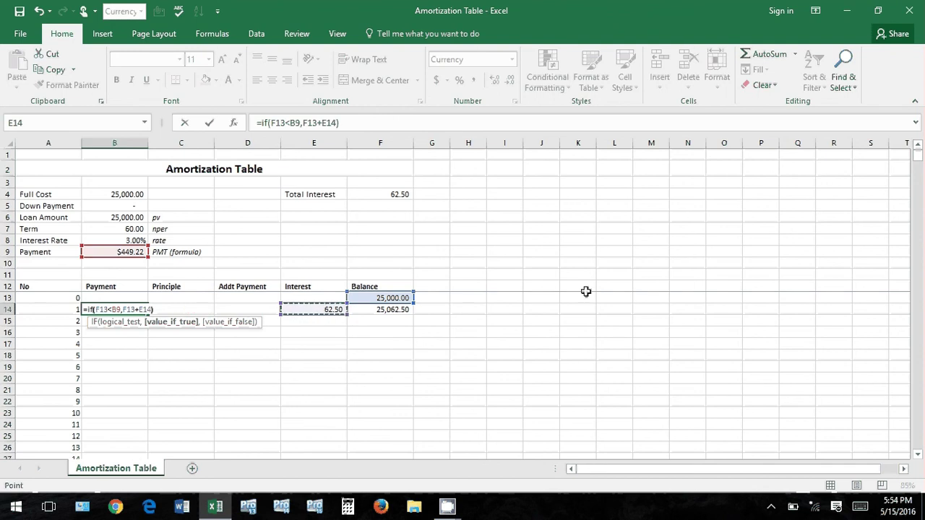
key("BackSpace")
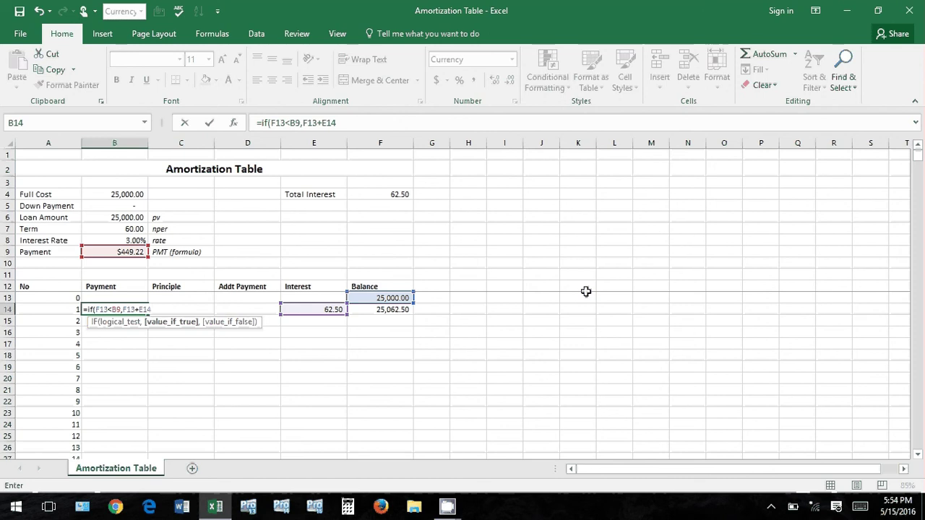
type(",")
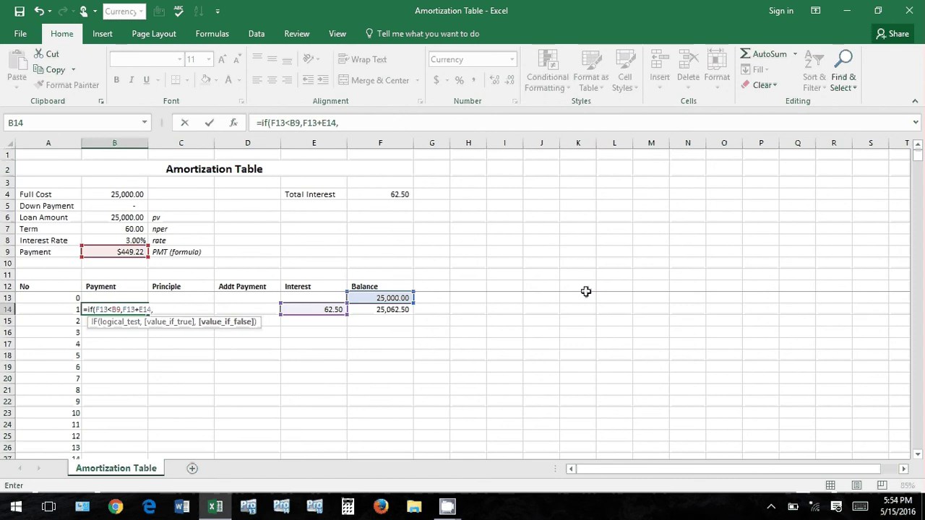
left_click(122, 251)
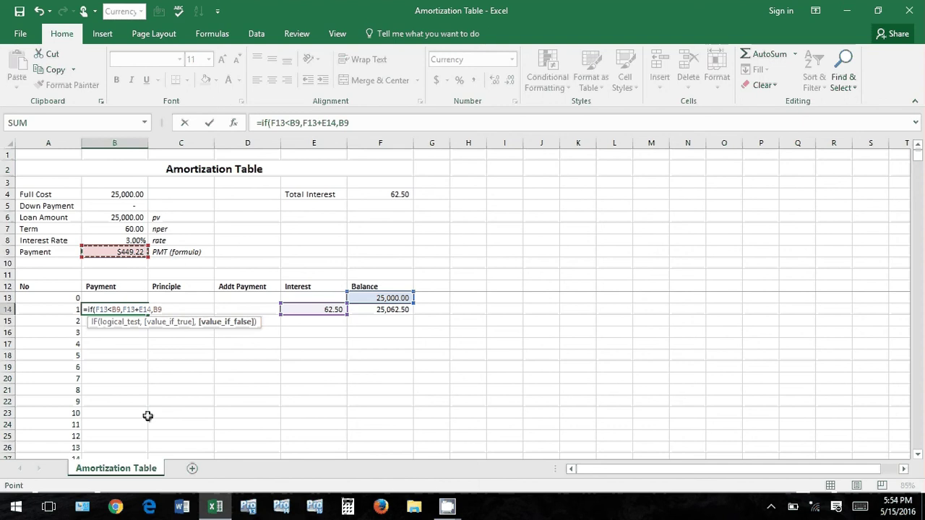
- Make both B9 references absolute and complete B14 as =IF(F13<$B$9,F13+E14,$B$9)
key("F4")
left_click(287, 123)
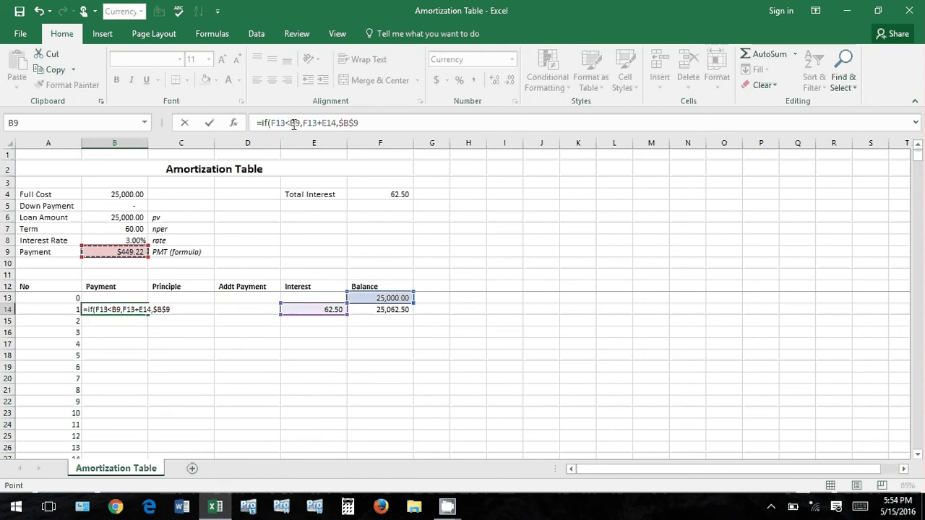
key("F4")
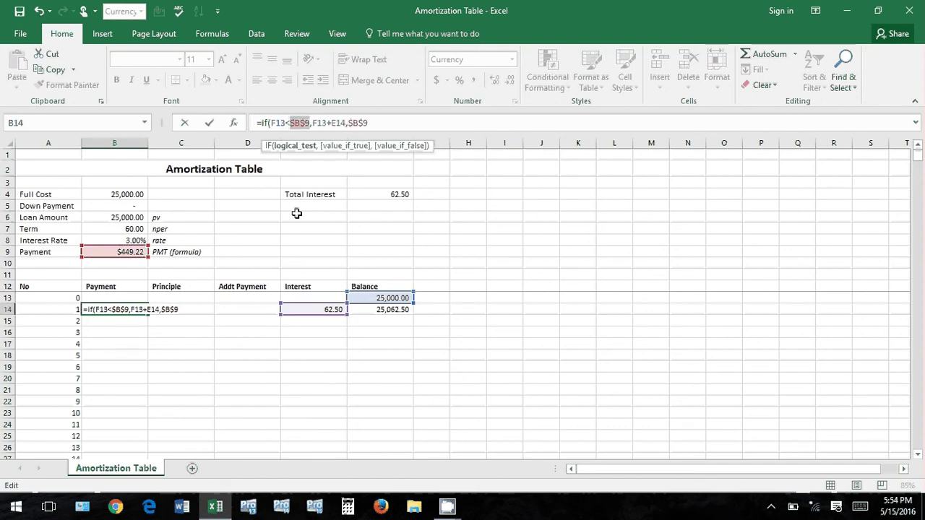
left_click(376, 122)
type(")")
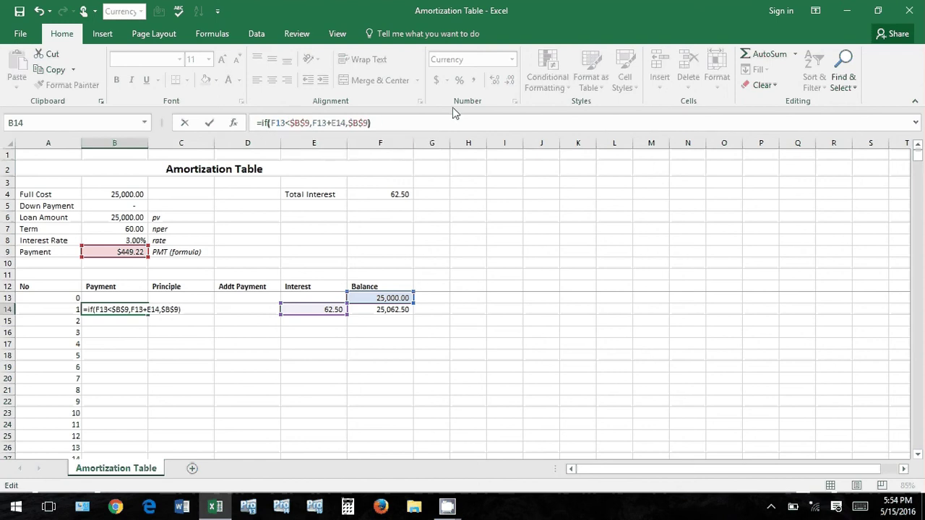
key("Return")
- Make the interest rate reference in E14 absolute so the formula reads =F13*$B$8/12
key("Up")
key("Right")
key("Right")
key("Right")
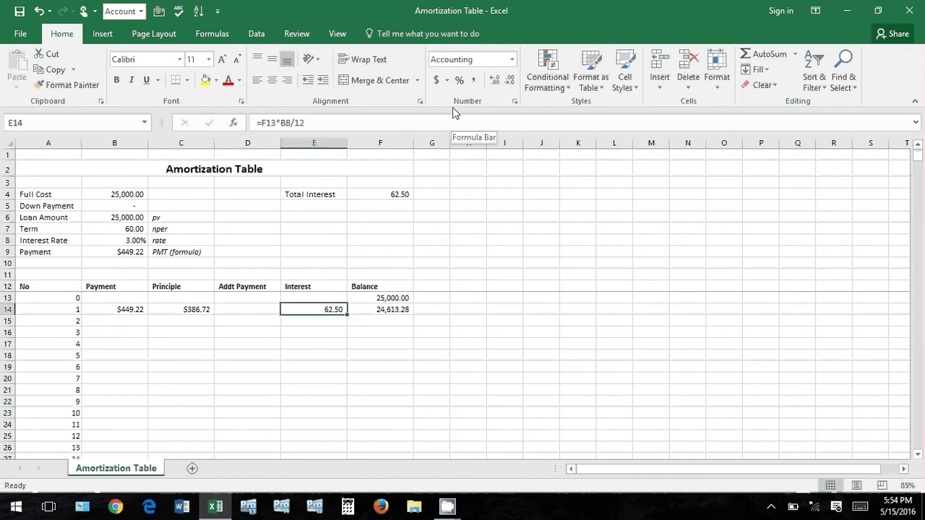
key("Right")
key("Left")
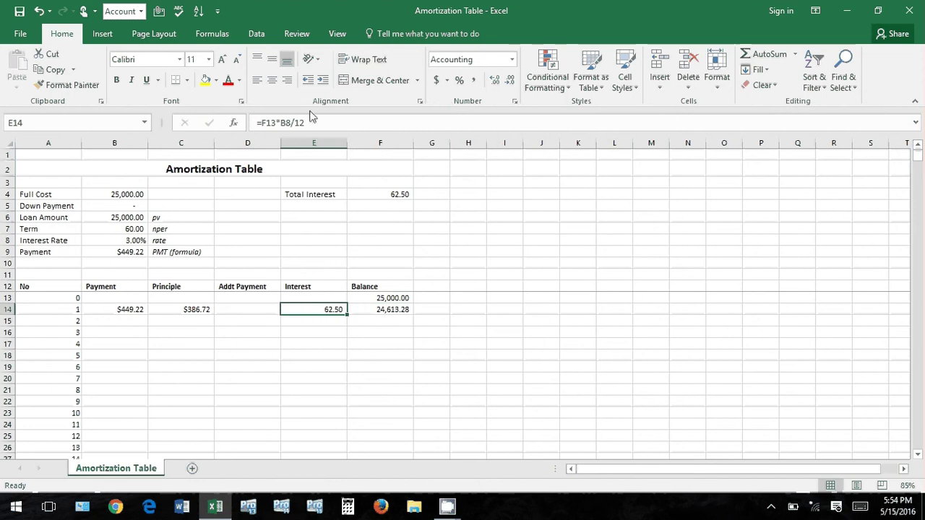
left_click(290, 123)
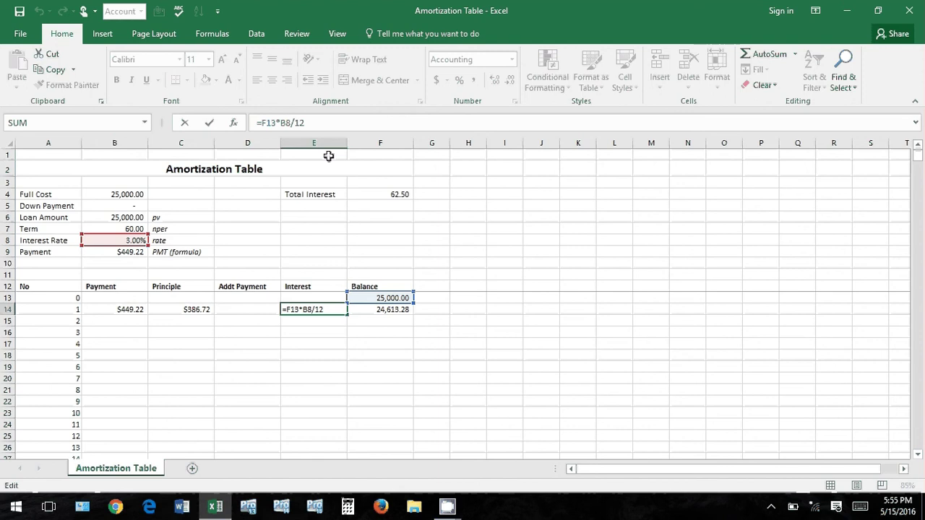
key("F4")
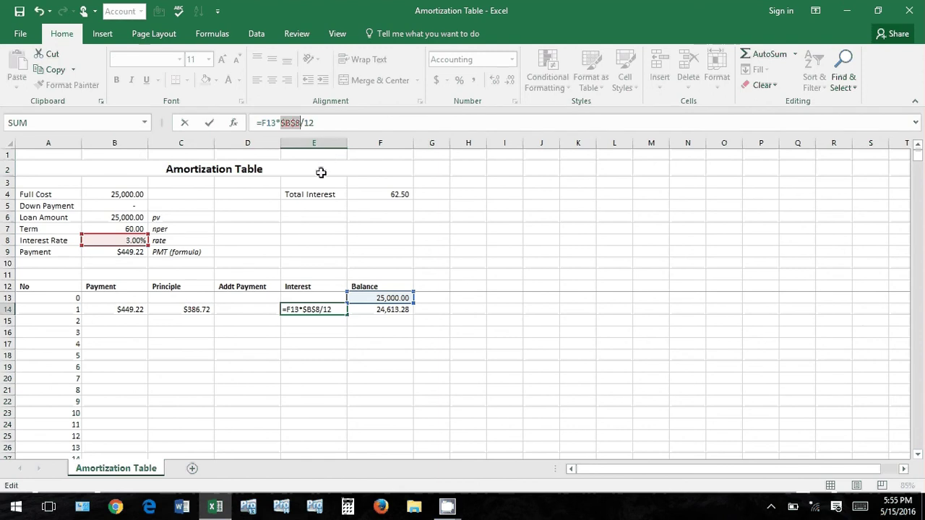
key("Return")
- Review the payment 1 formulas in B14:F14 and the empty schedule rows down to payment 60
key("Up")
key("Right")
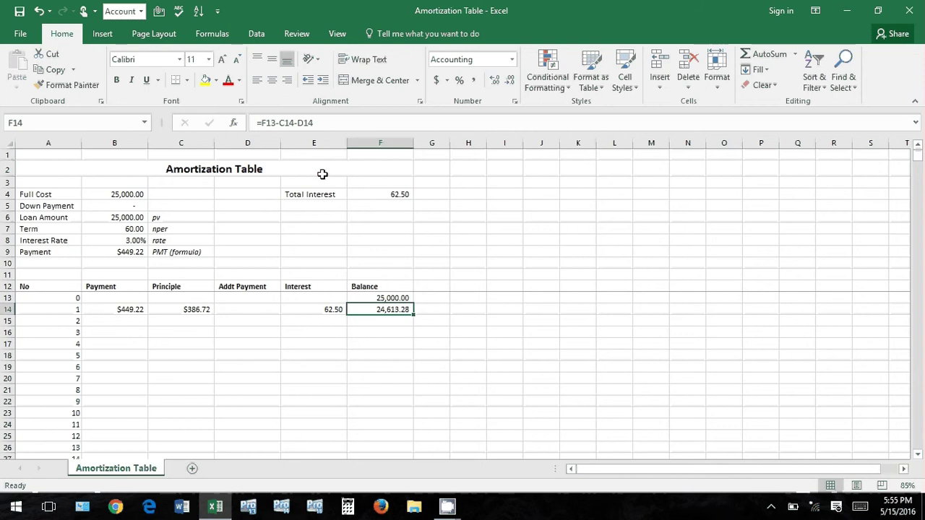
key("Left")
key("Left")
key("Left")
key("Left")
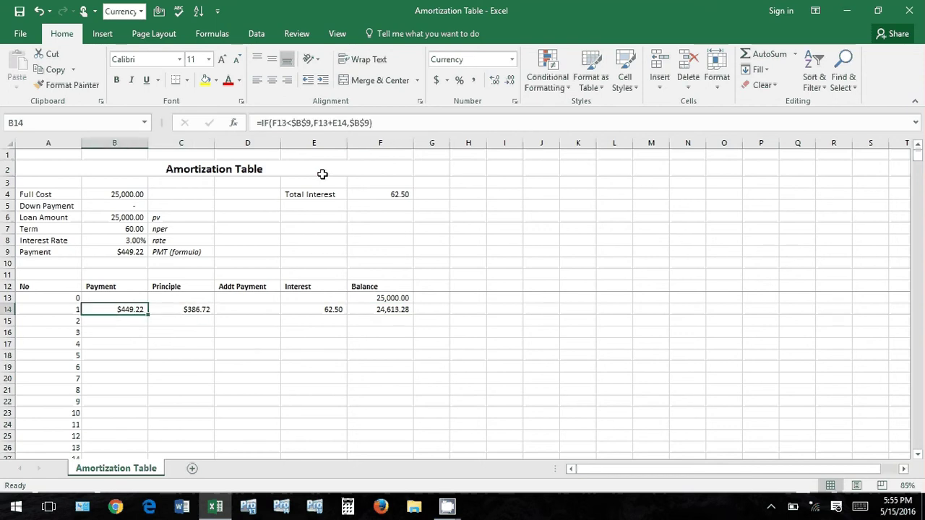
key("shift+Right")
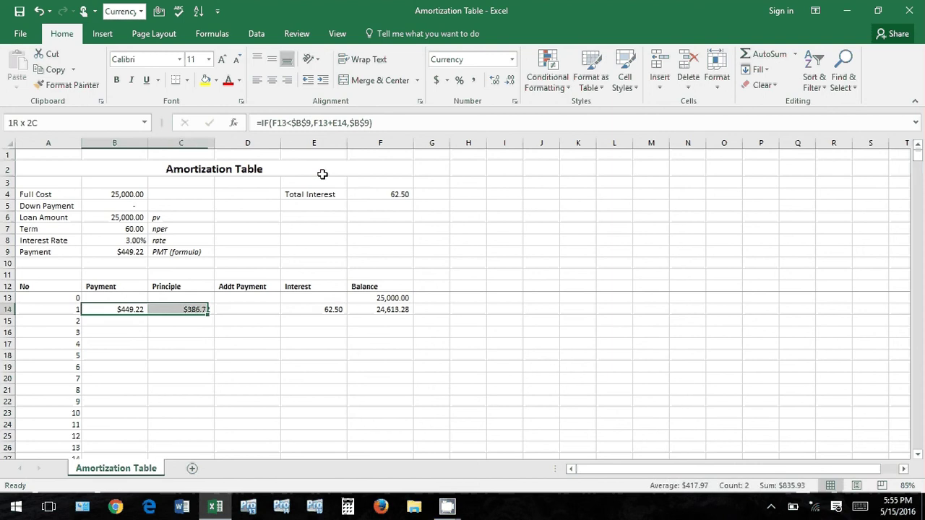
key("shift+Right")
key("shift+Right")
key("shift+Right")
key("Left")
key("Right")
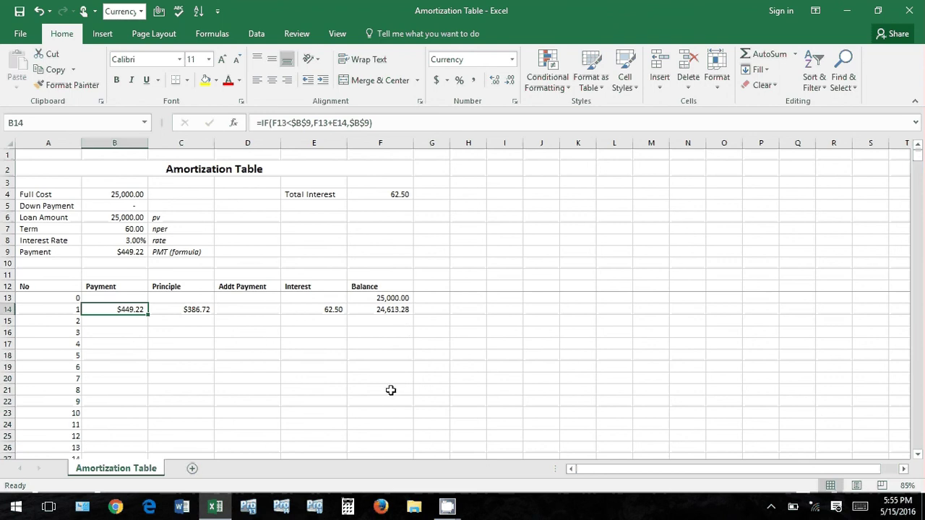
scroll(391, 390, "down", 9)
scroll(233, 427, "down", 8)
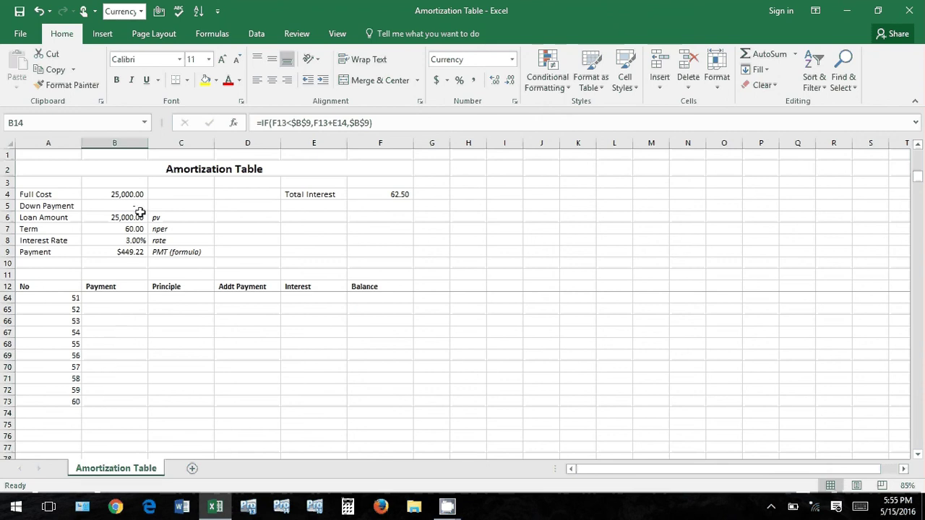
- Fill the payment 1 formulas in B14:F14 down the schedule through payment 60 in row 73
left_click_drag(376, 402, 373, 370)
scroll(361, 383, "up", 17)
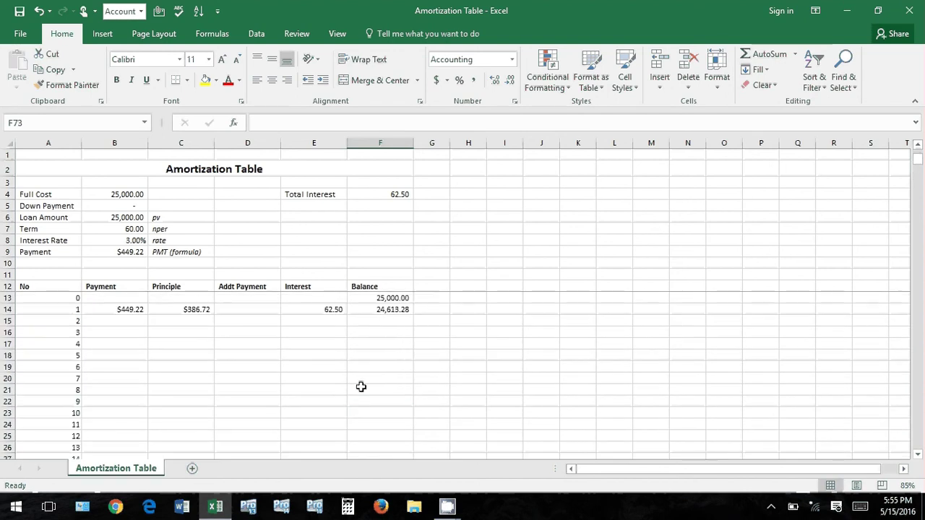
left_click(368, 320)
left_click_drag(121, 309, 399, 312)
double_click(413, 315)
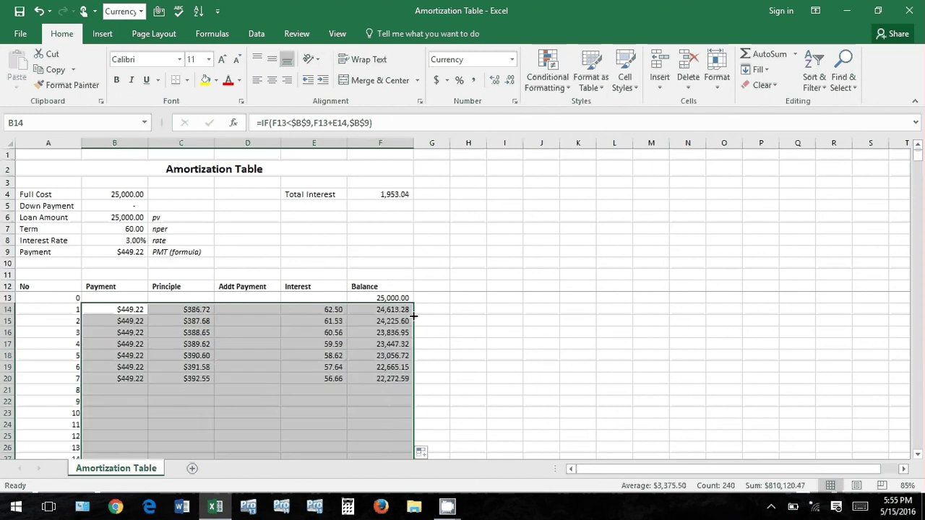
- Check the balance after payment 60 in F73 at the end of the filled schedule
left_click(360, 345)
scroll(358, 354, "down", 18)
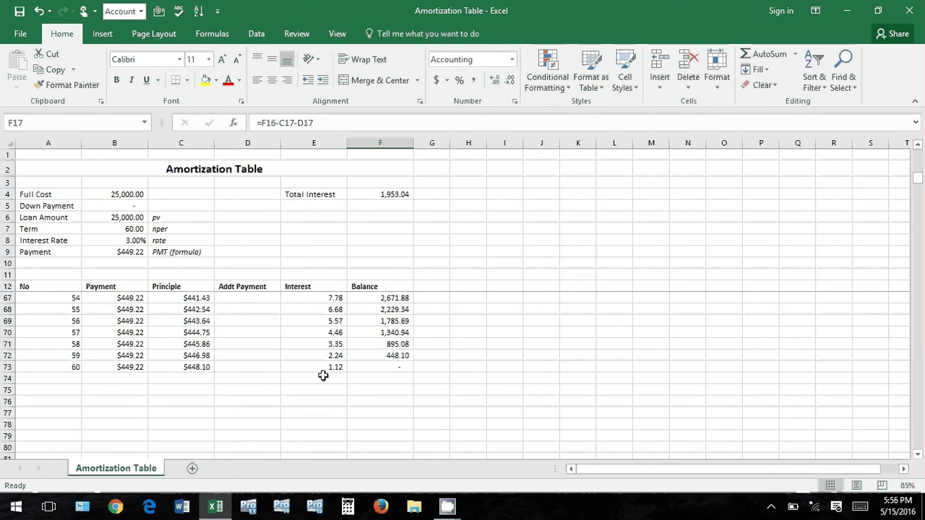
left_click(367, 364)
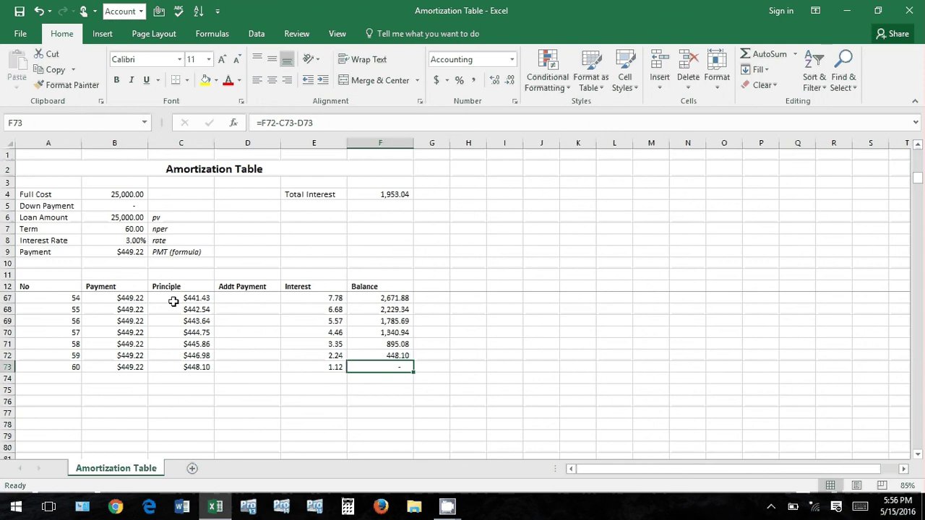
- Select all Principle amounts in C14:C73 to check their sum against the loan amount
left_click(208, 298)
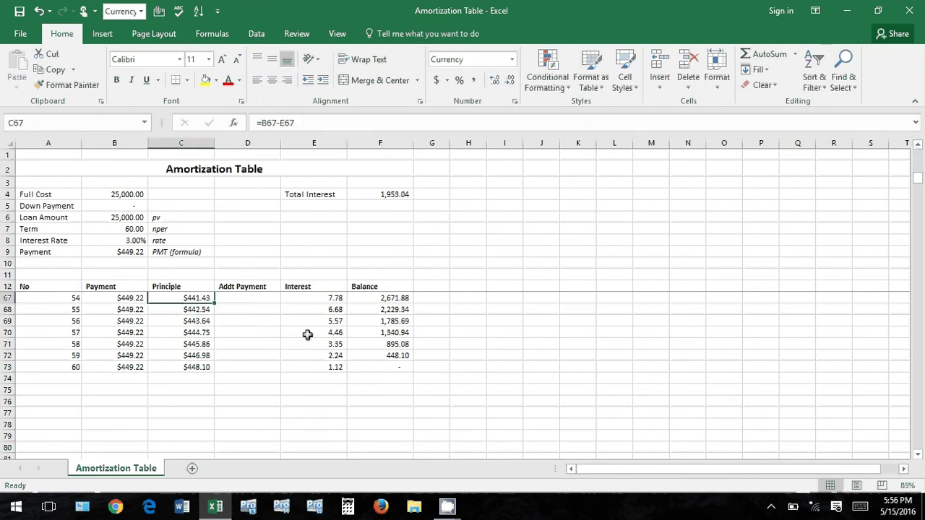
scroll(307, 335, "up", 1)
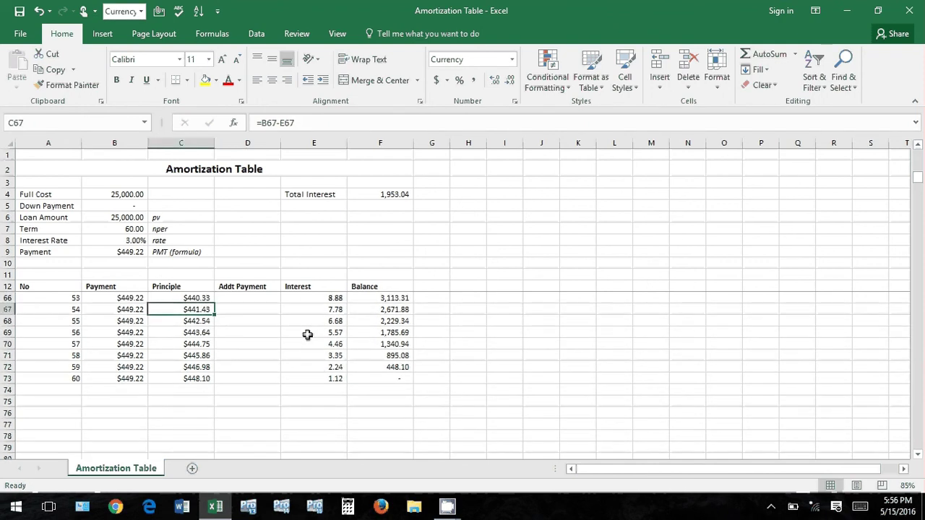
key("Up")
key("Up")
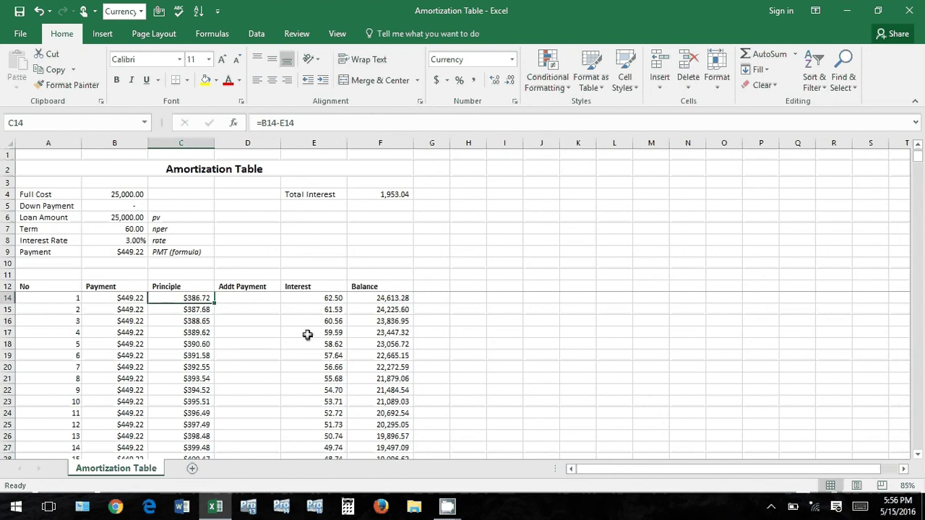
key("ctrl+shift+Down")
key("ctrl+v")
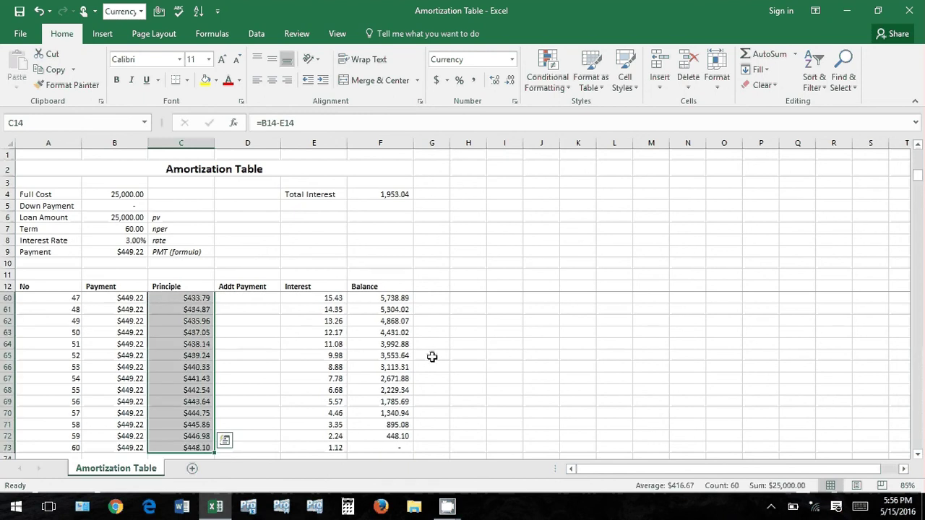
- Select all Interest amounts in E14:E73 to compare their sum with the Total Interest cell
key("Right")
key("Right")
key("Down")
key("Up")
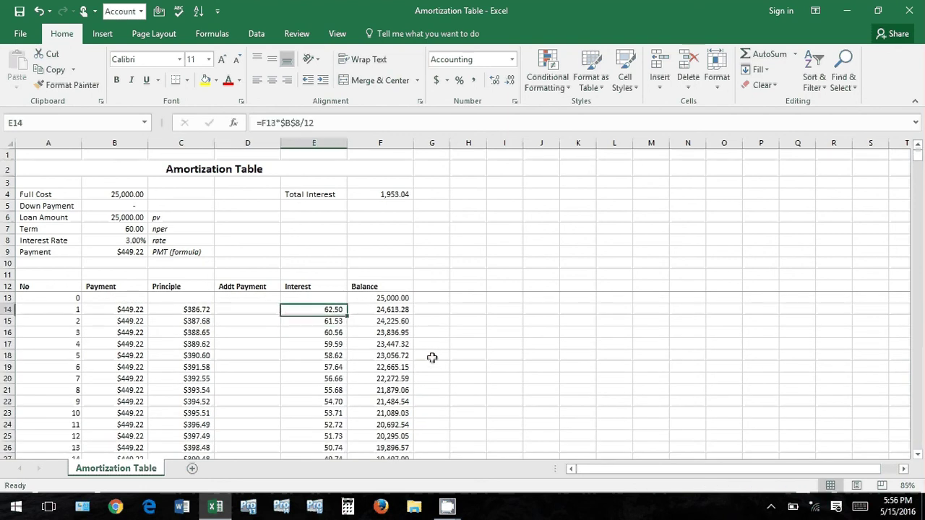
key("ctrl+shift+Down")
key("ctrl+v")
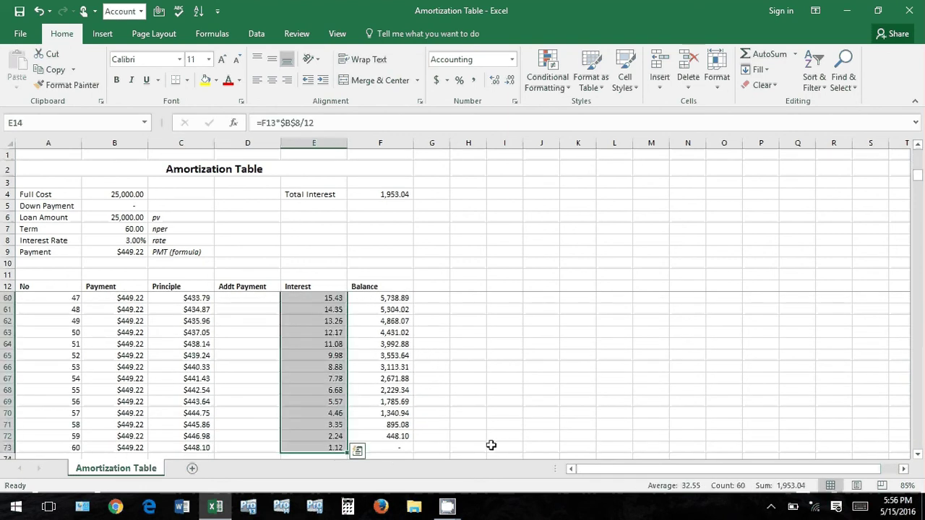
- Enter an additional payment of 500 for payment 1 in D14
left_click(384, 449)
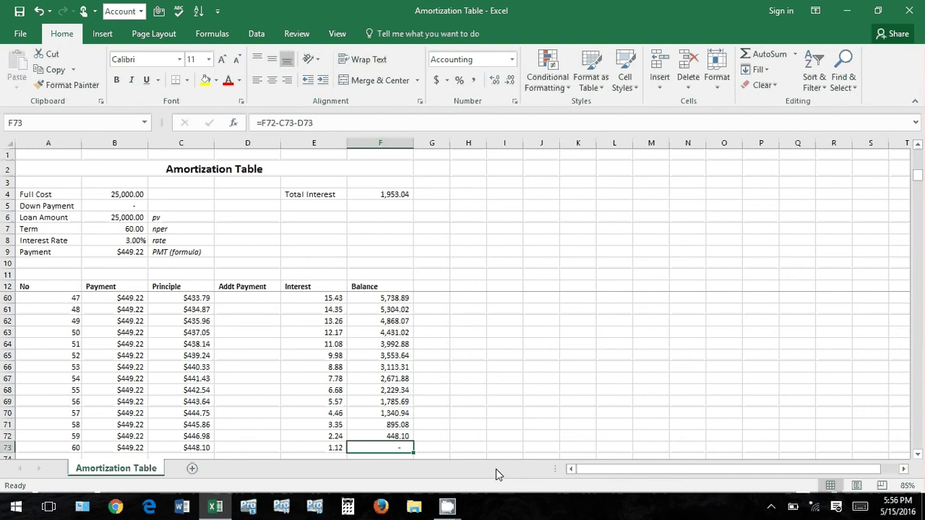
key("ctrl+Up")
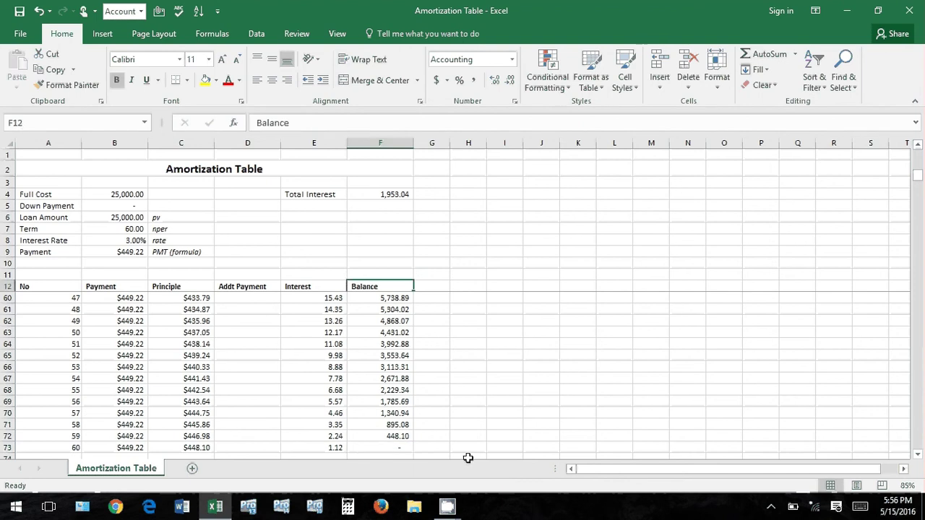
key("Down")
key("Left")
key("Left")
key("Down")
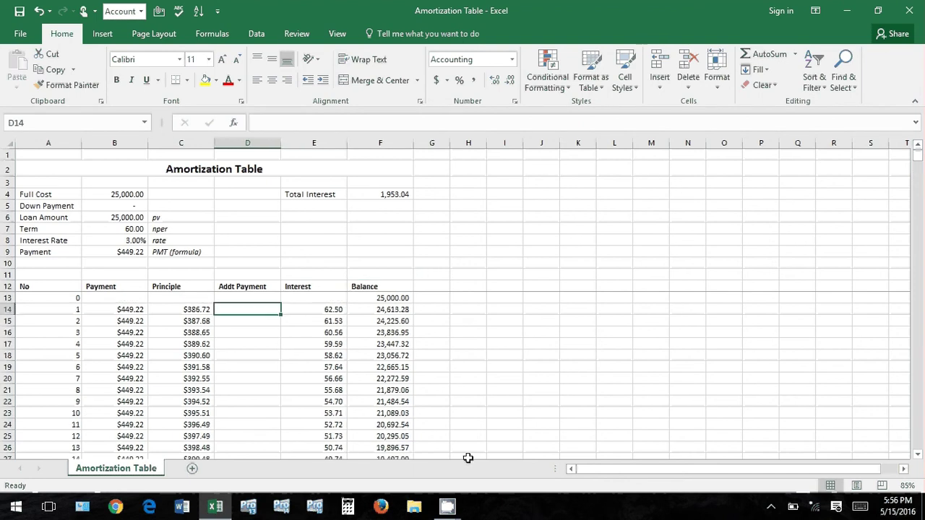
type("500")
key("Return")
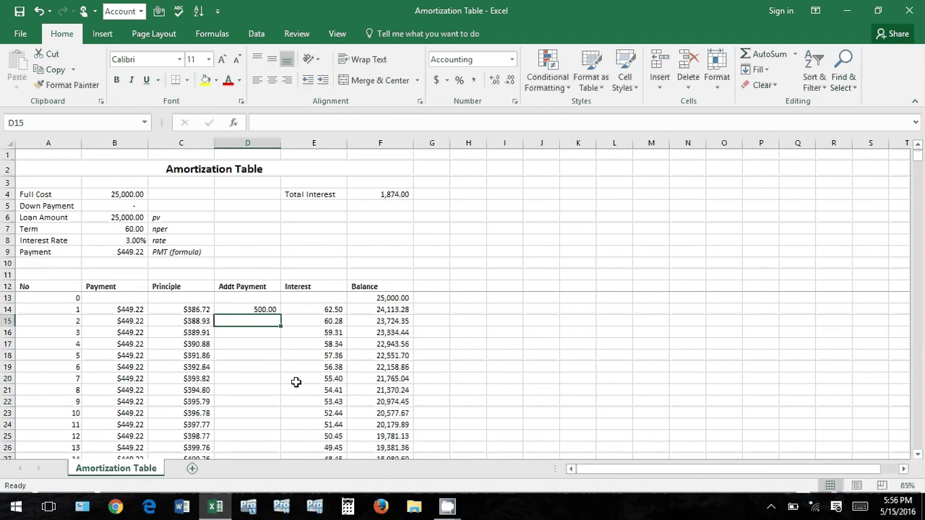
- Inspect the effect of the additional payment on the balance in F14 and the Total Interest in F4
left_click(393, 311)
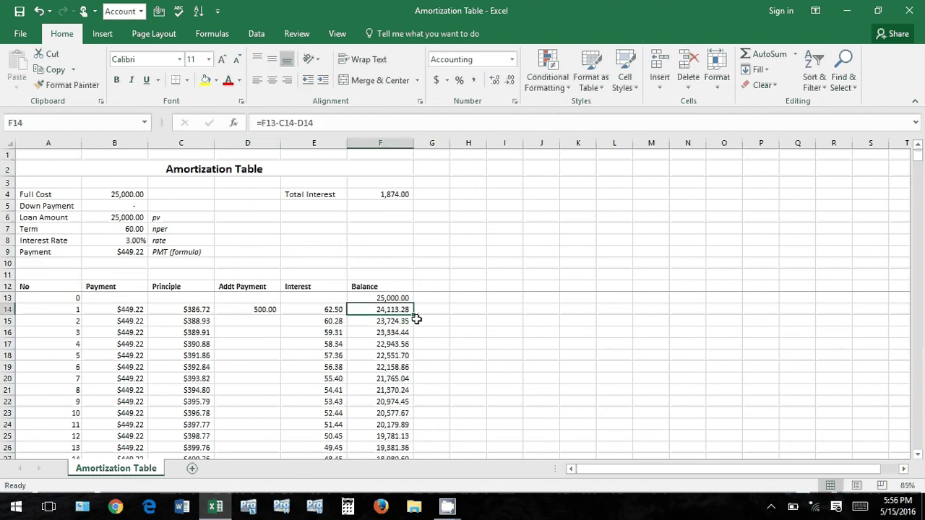
left_click(402, 193)
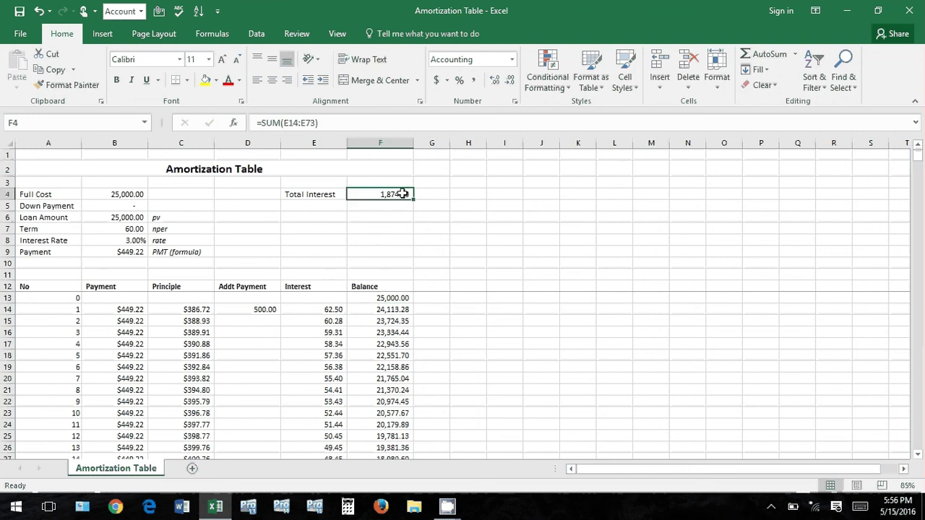
- Examine the last schedule rows, payments 58 to 60, to see how the additional payment changes the final payments
left_click(388, 379)
scroll(379, 382, "down", 18)
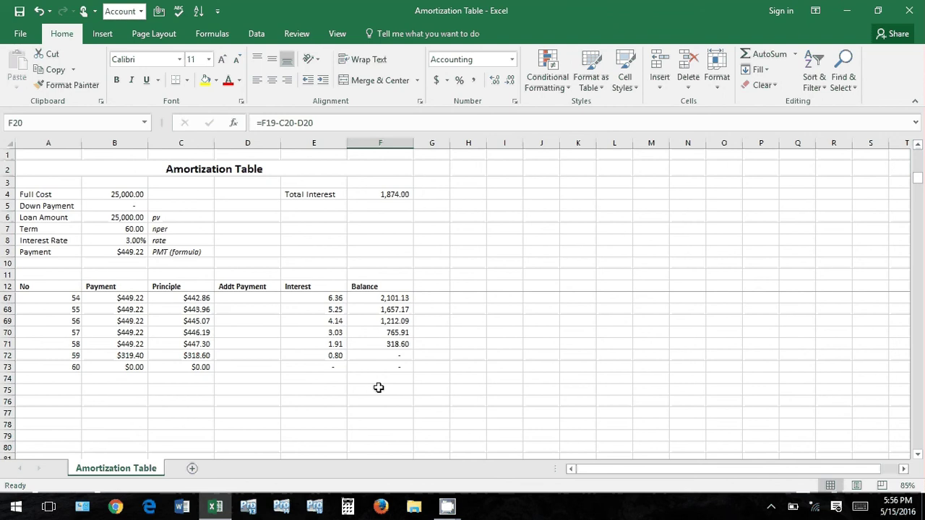
left_click(384, 357)
left_click_drag(57, 369, 381, 366)
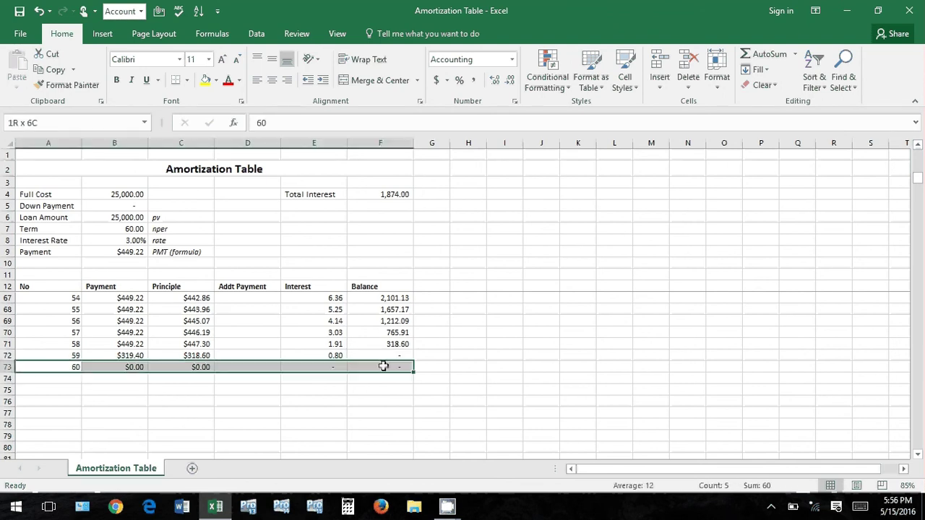
left_click(137, 355)
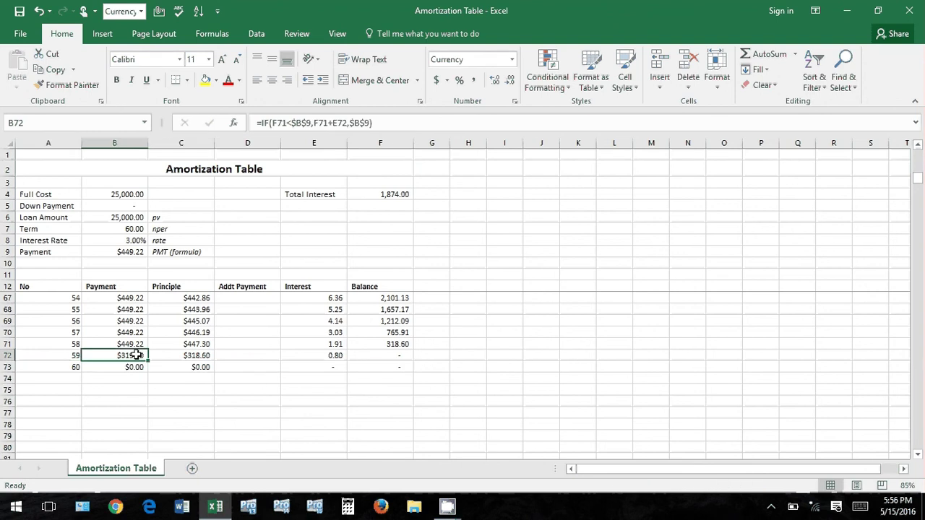
left_click(408, 344)
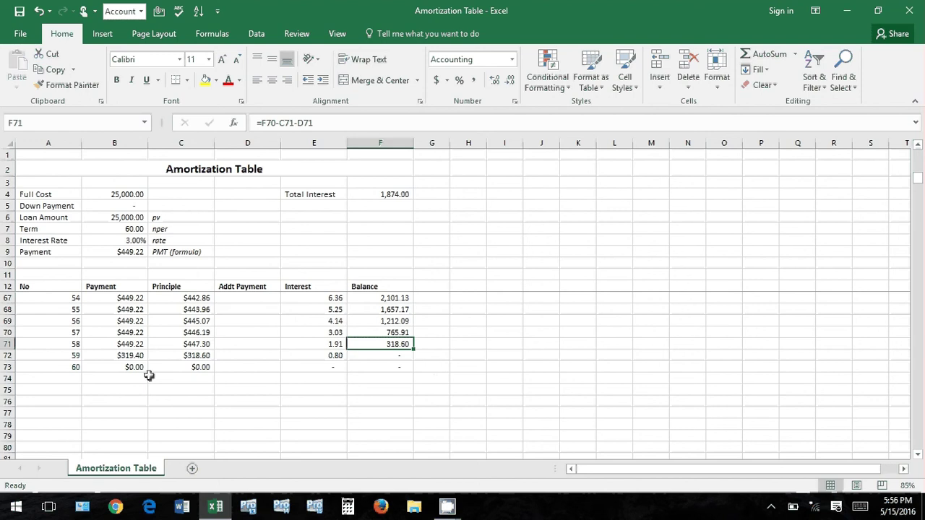
left_click(293, 357)
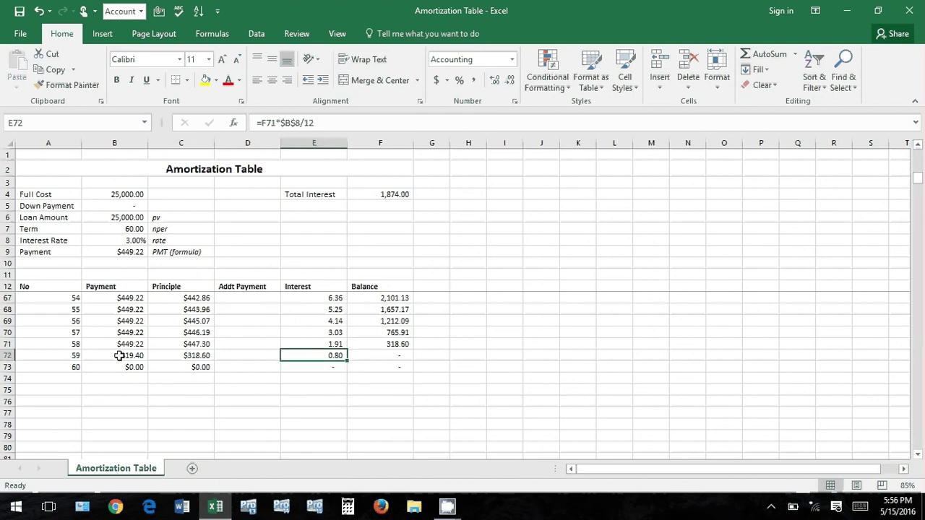
left_click_drag(117, 354, 372, 354)
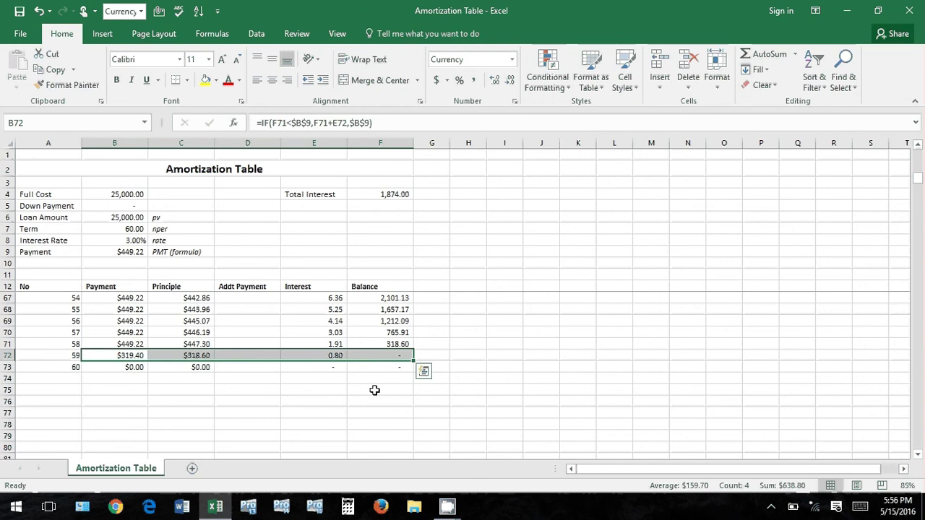
- Trace how the additional payment in D14 reduces the opening balance in F13 to the balance in F14
scroll(312, 394, "up", 10)
scroll(313, 395, "up", 8)
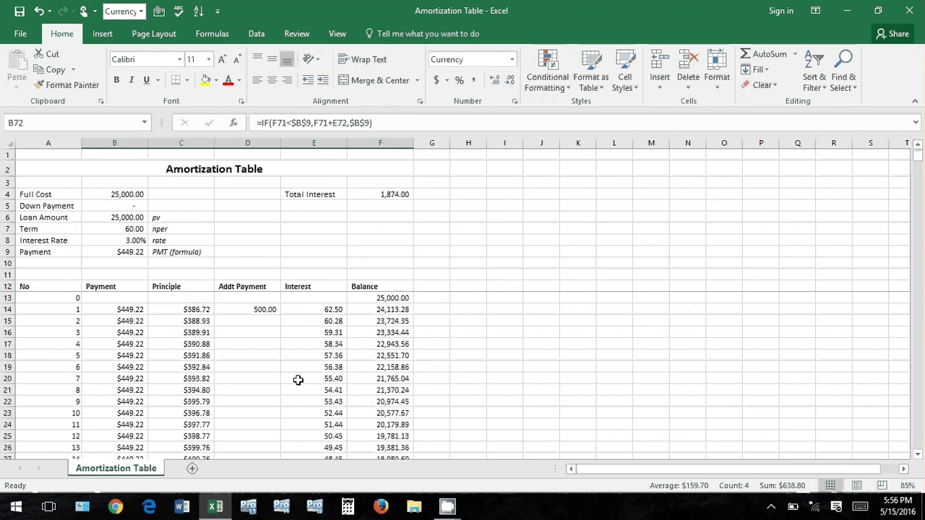
left_click(252, 310)
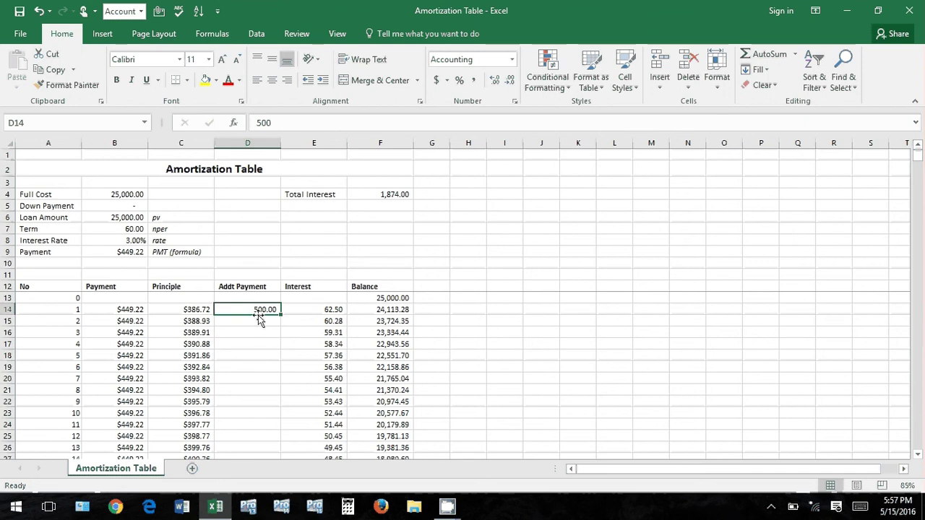
left_click(379, 309)
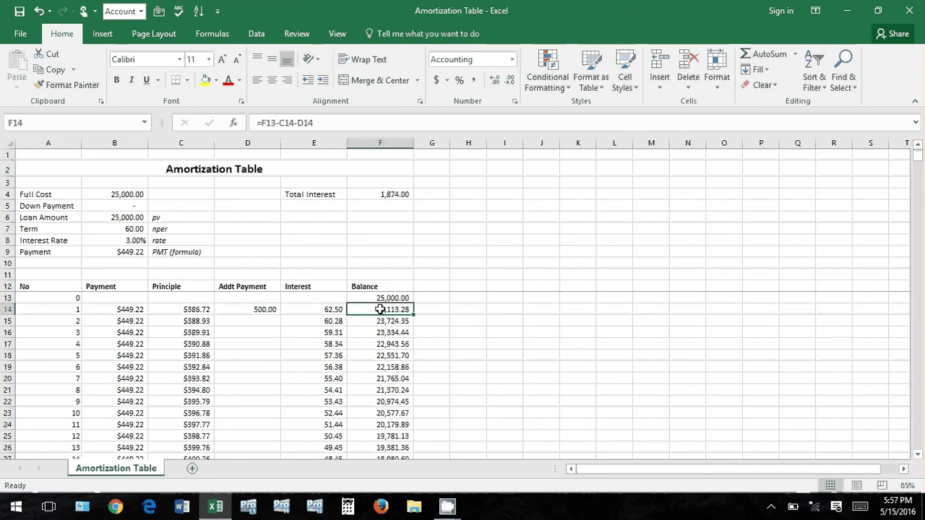
left_click(403, 297)
left_click(400, 308)
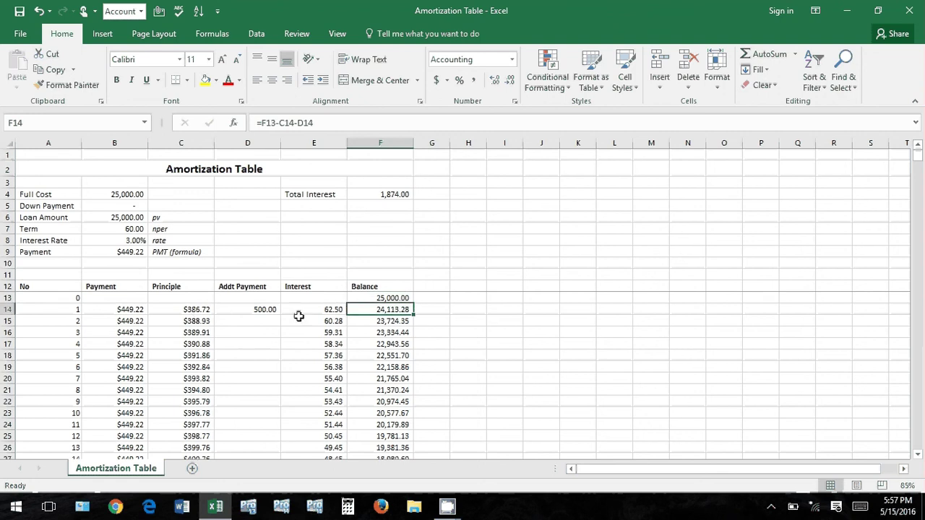
- Compare the combined principle and interest in C14 and E14 with the payment in B14
left_click(303, 311)
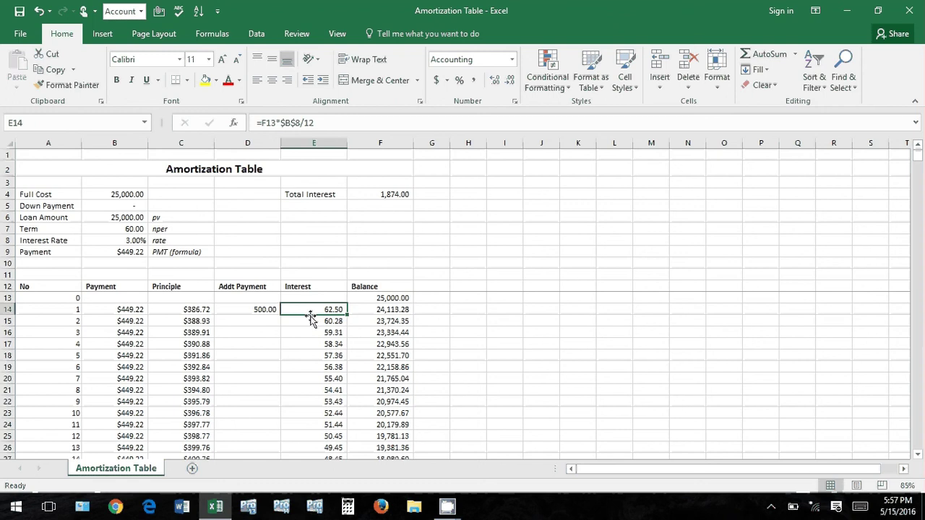
left_click(200, 308, "ctrl")
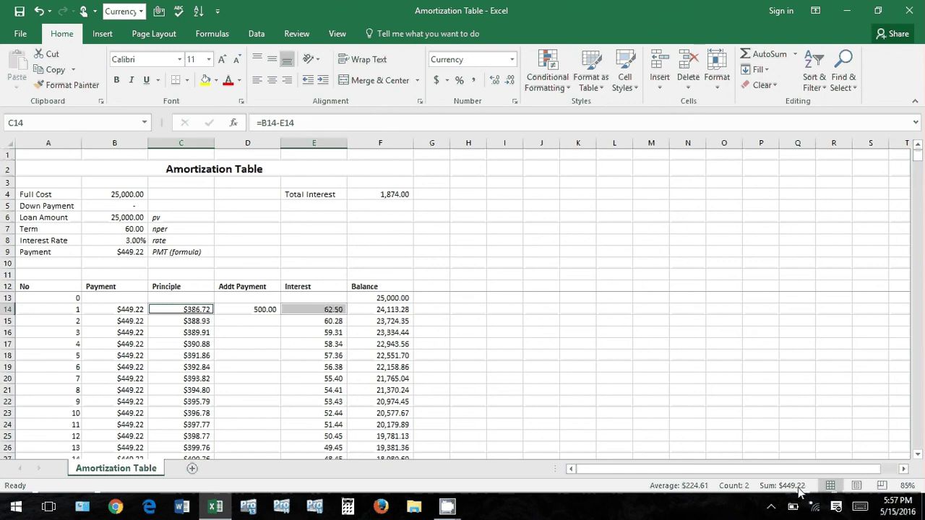
left_click(117, 312)
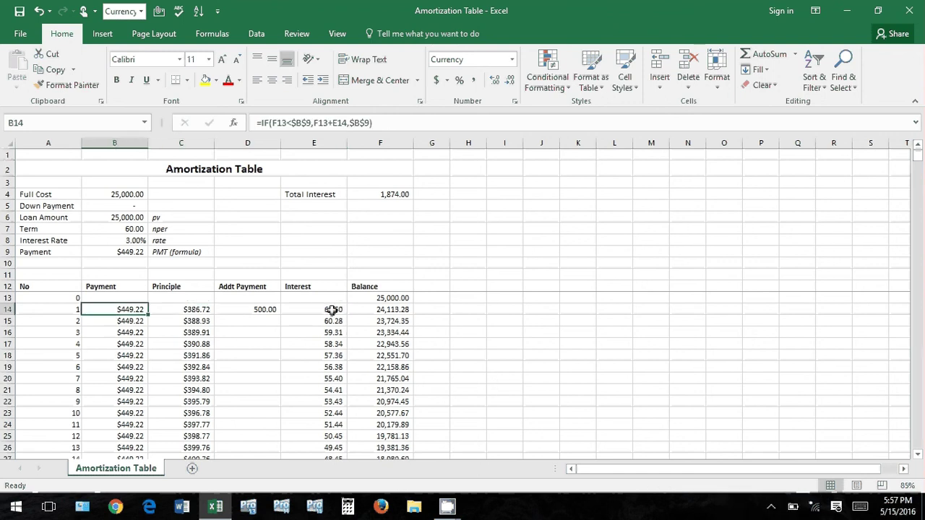
left_click(201, 309)
left_click(306, 311)
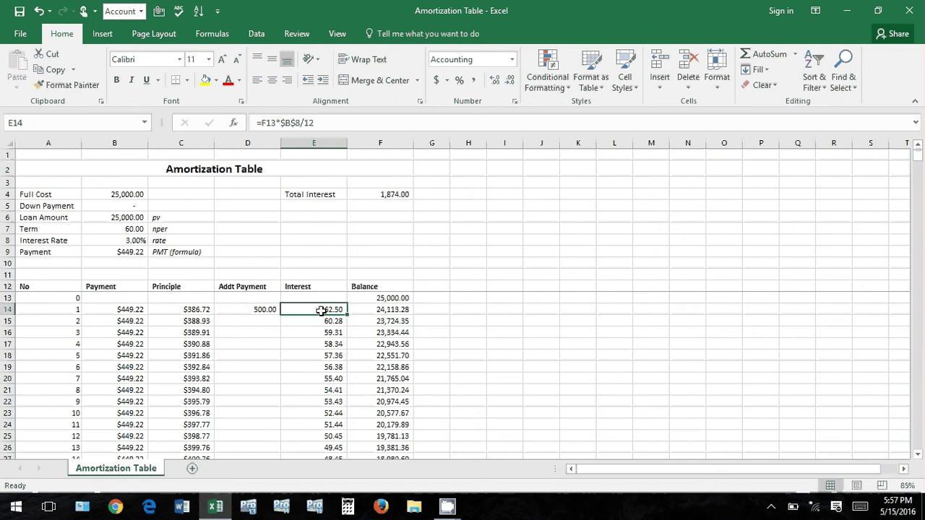
- Clear the additional payment from D14
left_click(277, 311)
key("Delete")
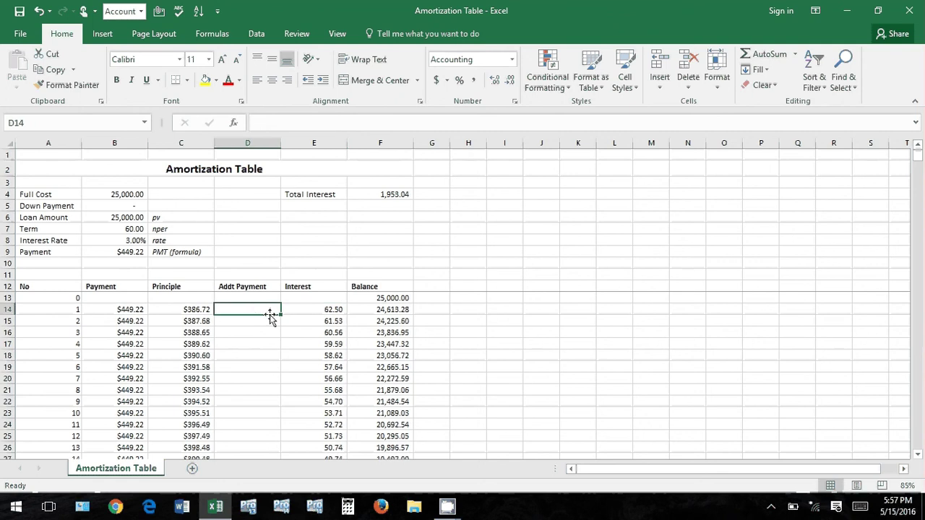
- Recheck the payment 1 row without the additional payment, comparing the sum of C14:E14 with B14
left_click(184, 310)
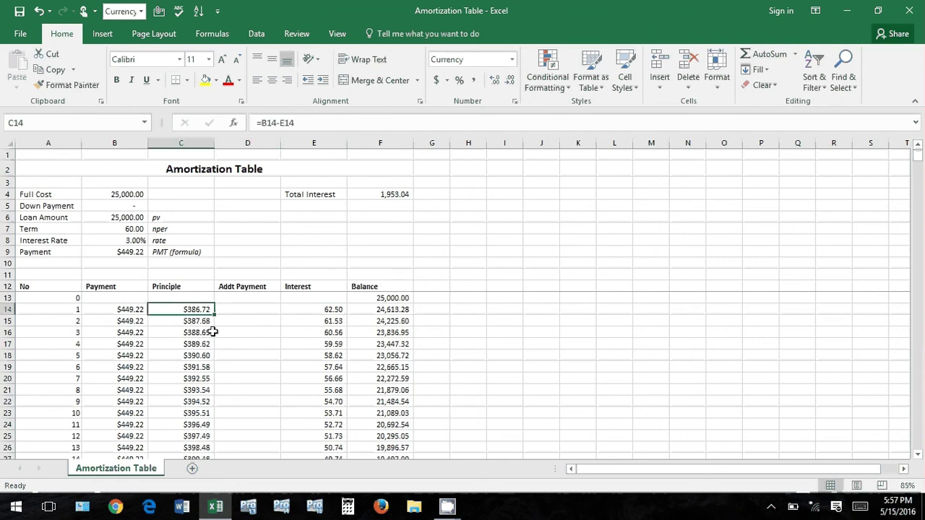
left_click(394, 299)
left_click(202, 310)
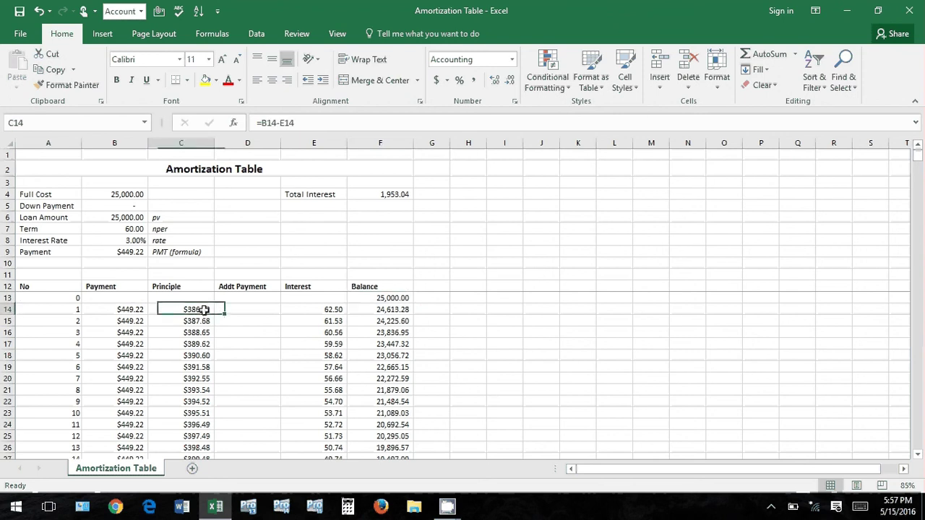
left_click_drag(182, 308, 313, 307)
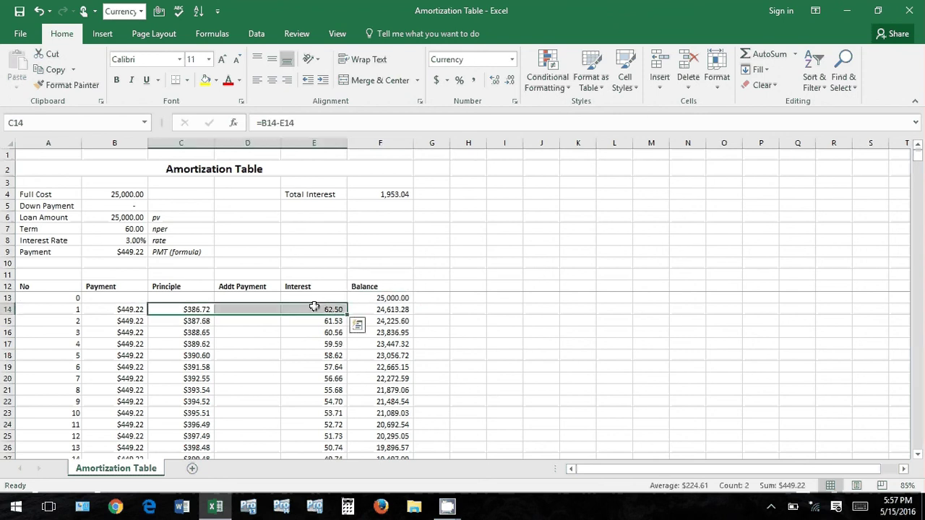
left_click(141, 309)
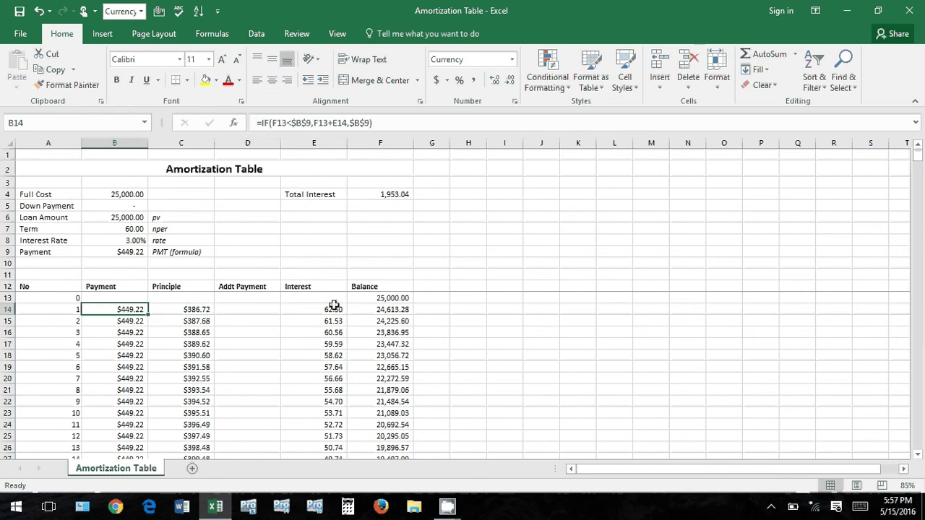
- Review the monthly interest amounts in the Interest column from payment 1 in E14 down through the table
left_click(334, 305)
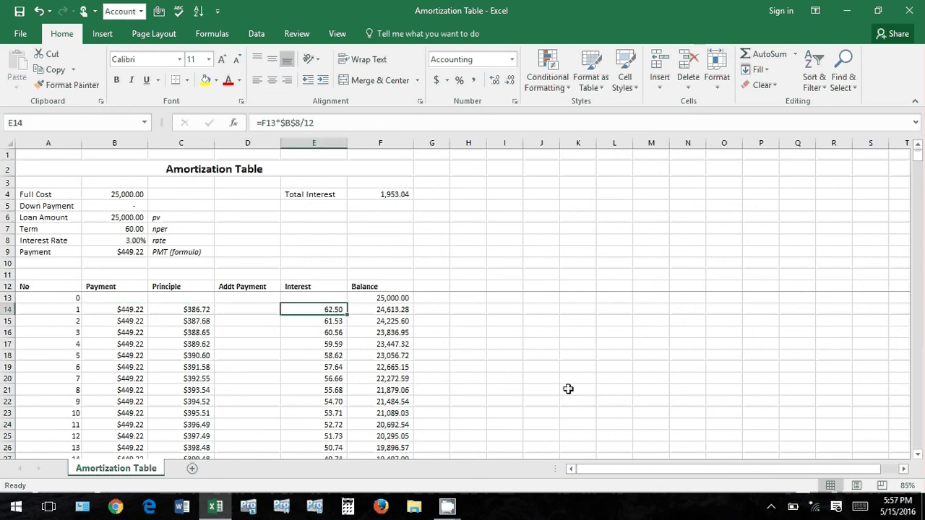
scroll(333, 348, "down", 7)
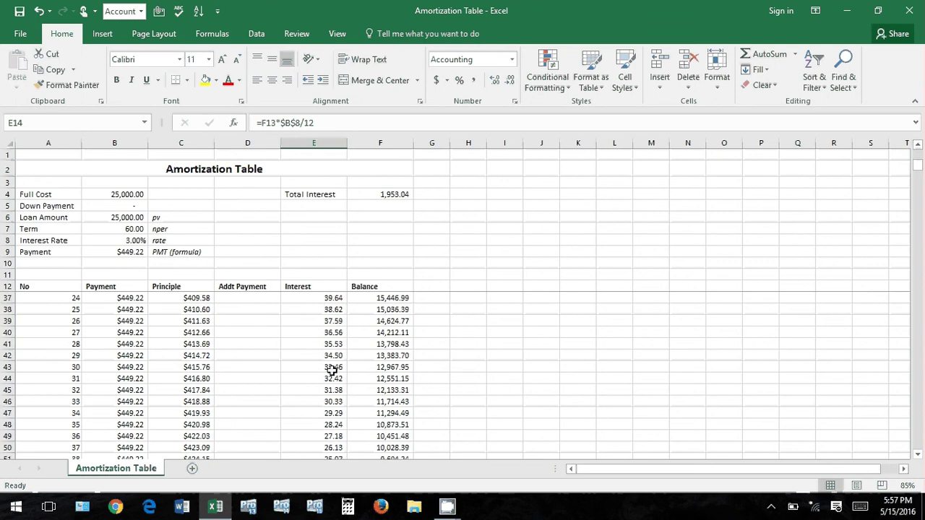
scroll(325, 390, "up", 7)
- Set the loan's interest rate in B8 to 8%
left_click(143, 240)
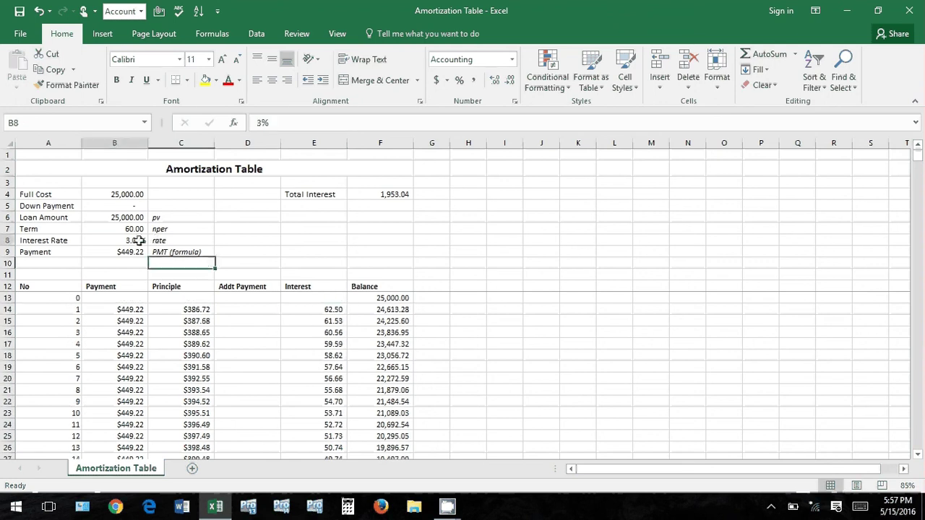
type("8")
key("Return")
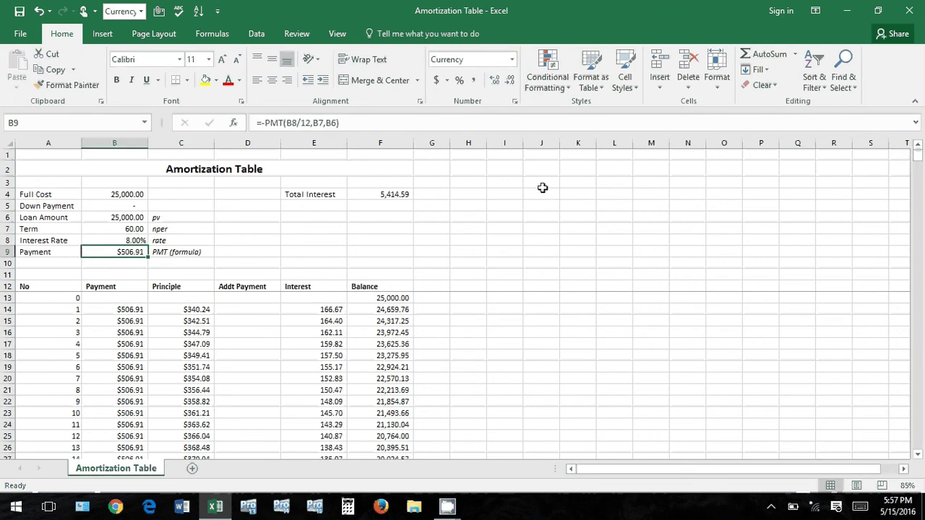
key("Up")
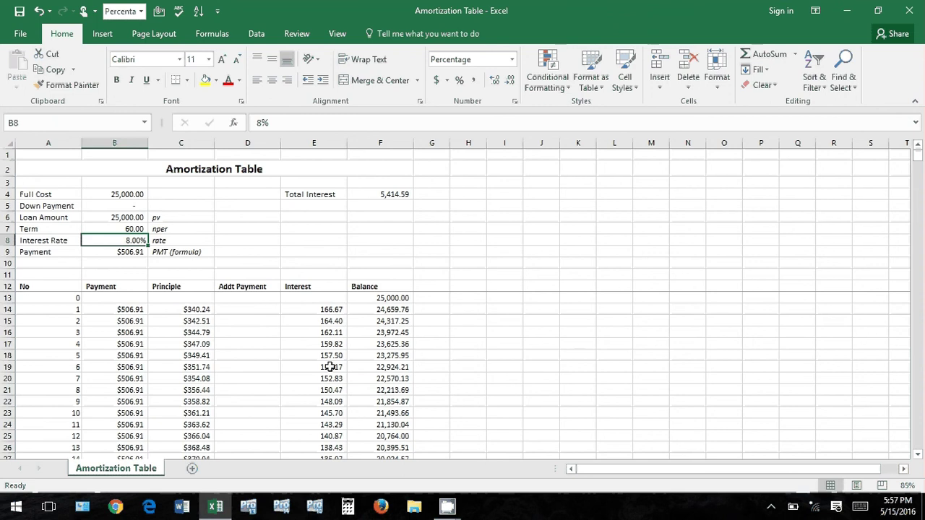
- Check the first month's interest in E14 and the combined sum of total interest F4 and full cost B4 at the 8% rate
left_click(318, 309)
left_click(373, 193)
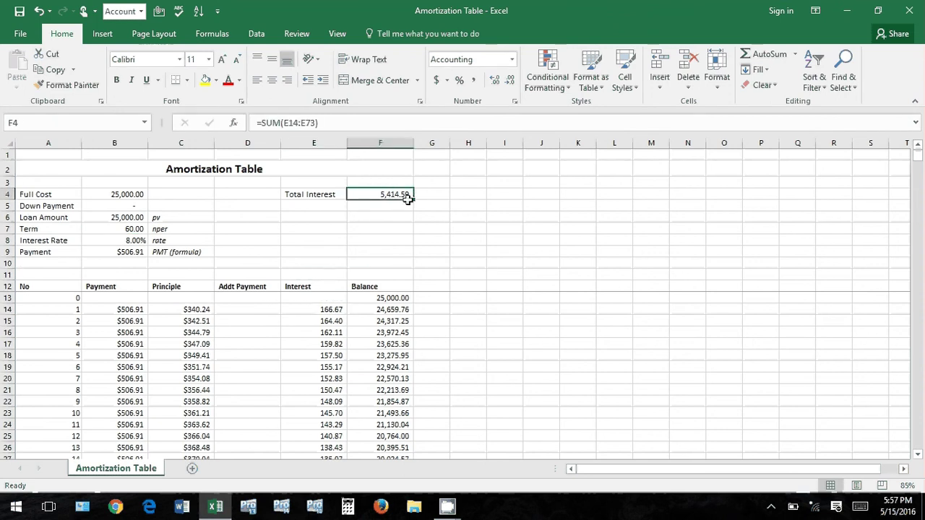
left_click(137, 194, "ctrl")
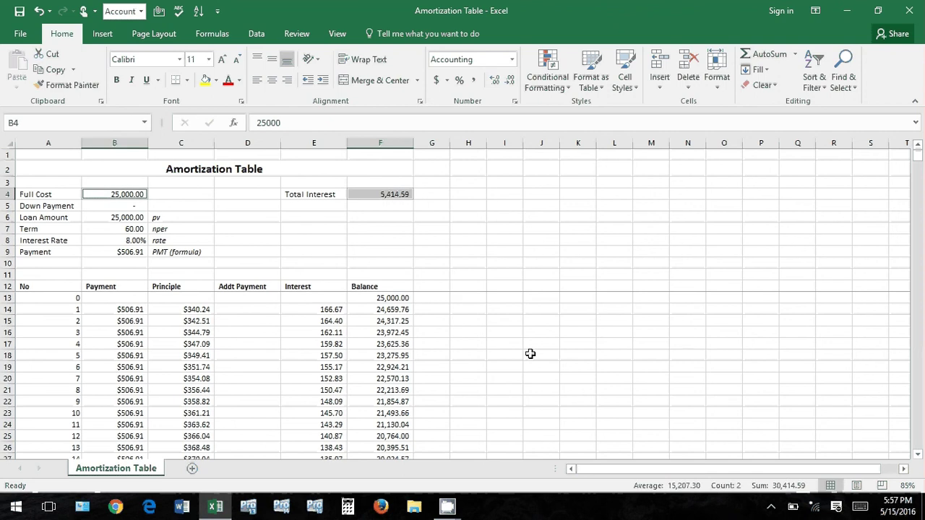
left_click(115, 195)
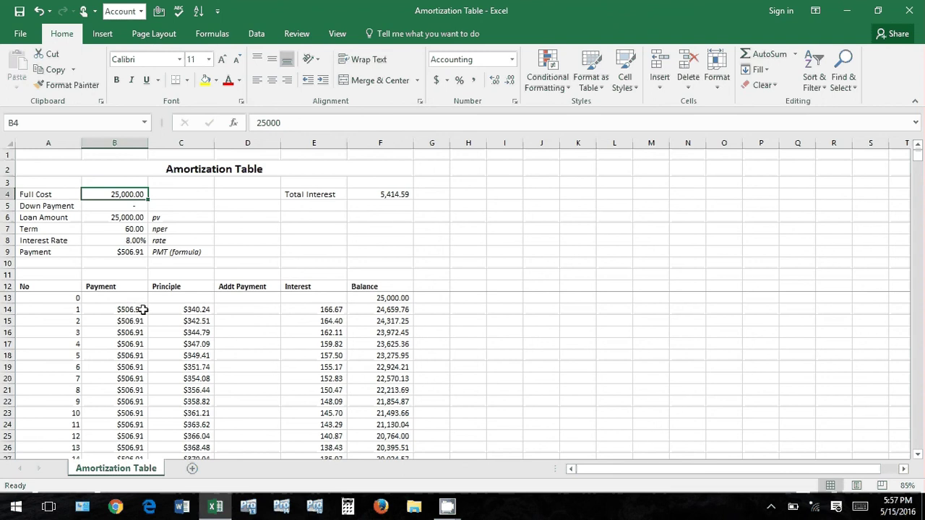
- Restore the interest rate in B8 to 3%
left_click(138, 242)
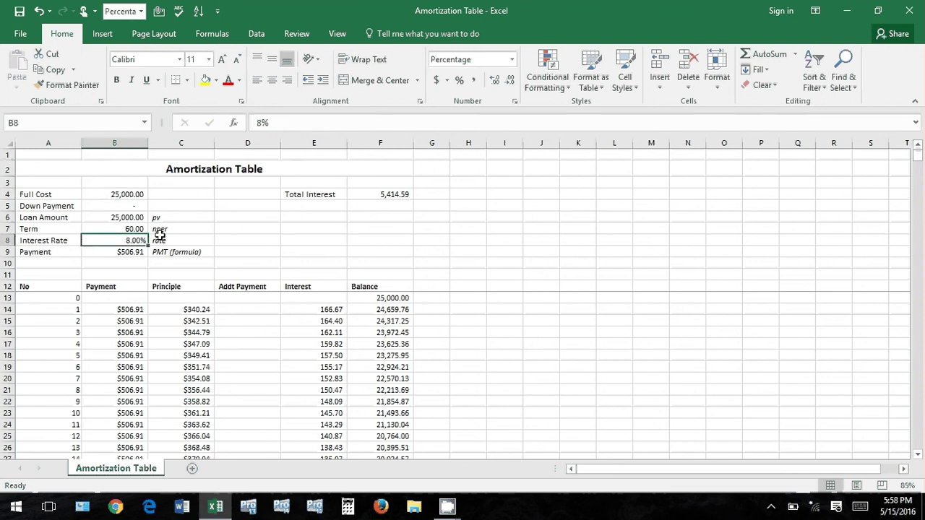
type("3")
key("Return")
- Check the sum of total interest F4 and full cost B4 at the 3% rate, and review the interest amounts from E14 down
left_click(390, 195)
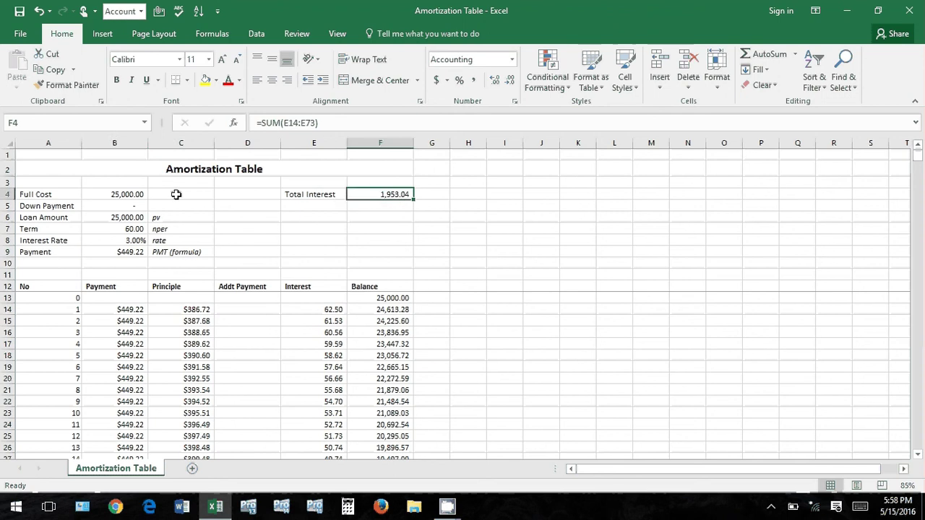
left_click(142, 195, "ctrl")
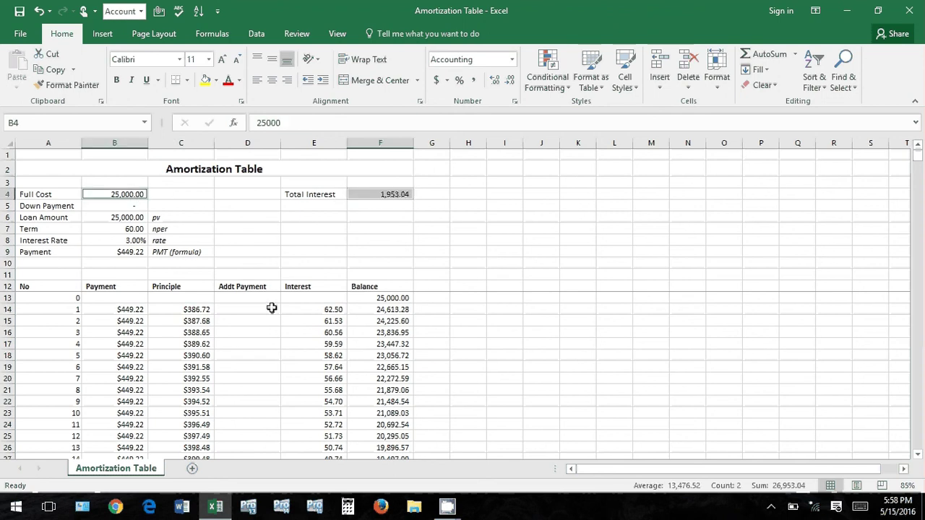
left_click(332, 311)
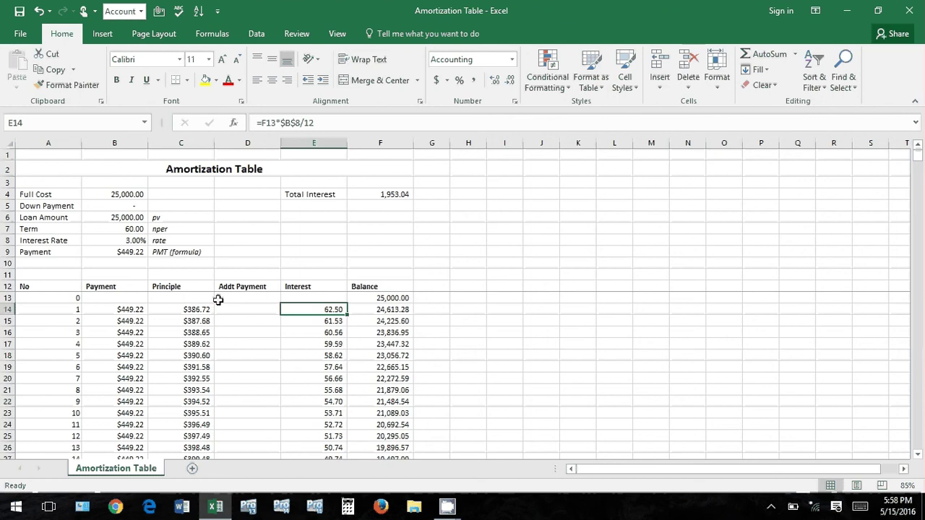
scroll(227, 314, "down", 20)
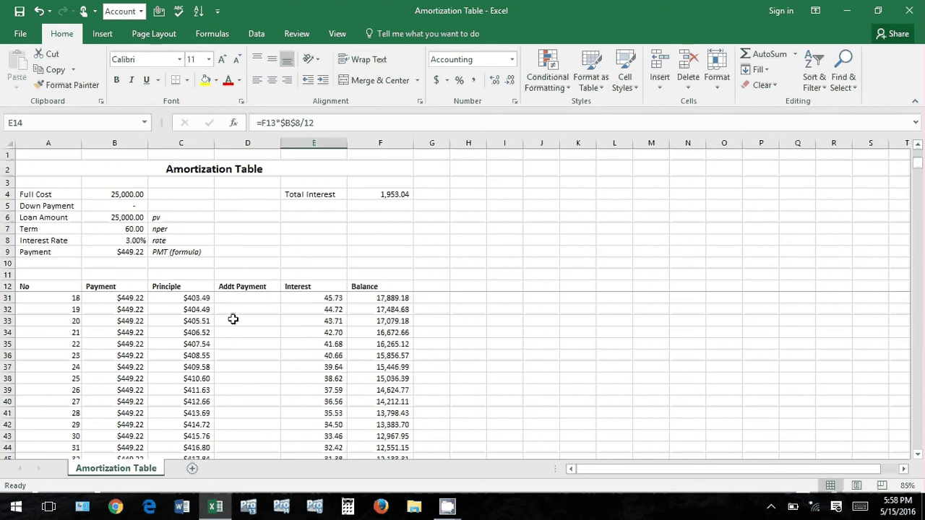
scroll(238, 322, "up", 20)
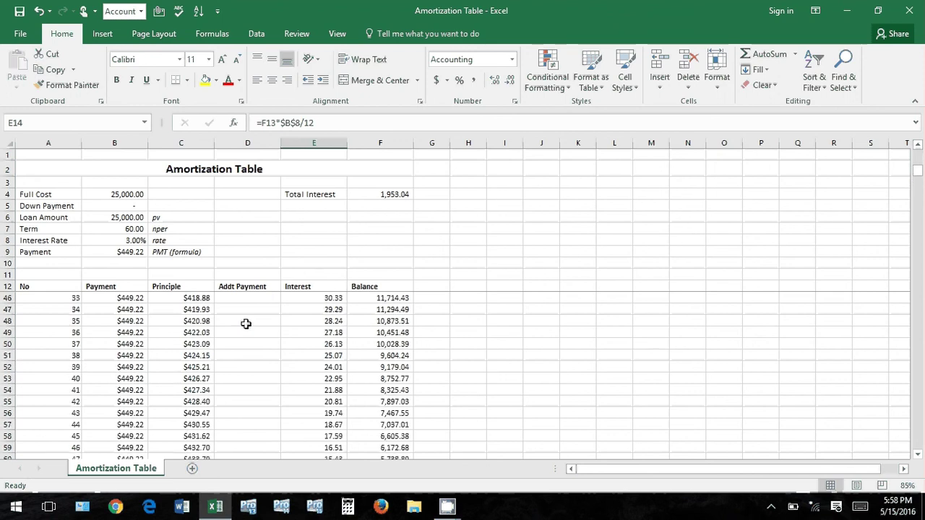